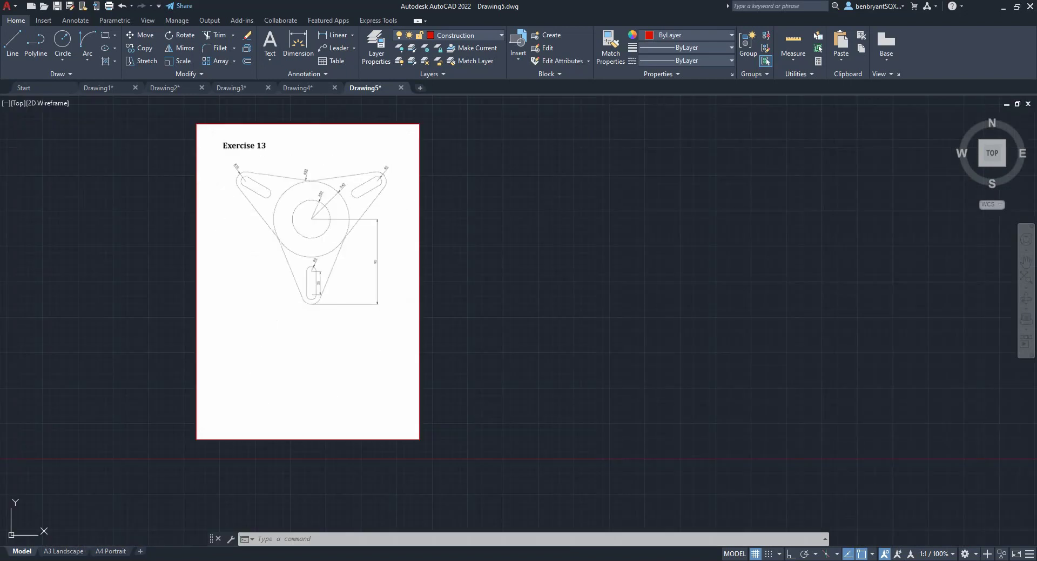
Step: Draw a circle with radius 20 centred at the origin 0,0
middle_click_drag(276, 238, 714, 163)
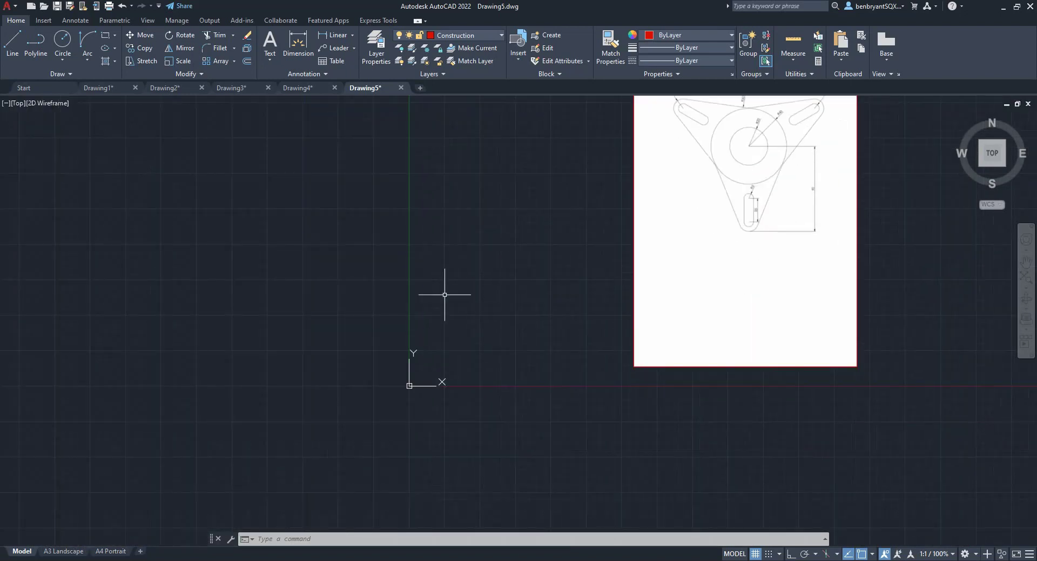
key("Return")
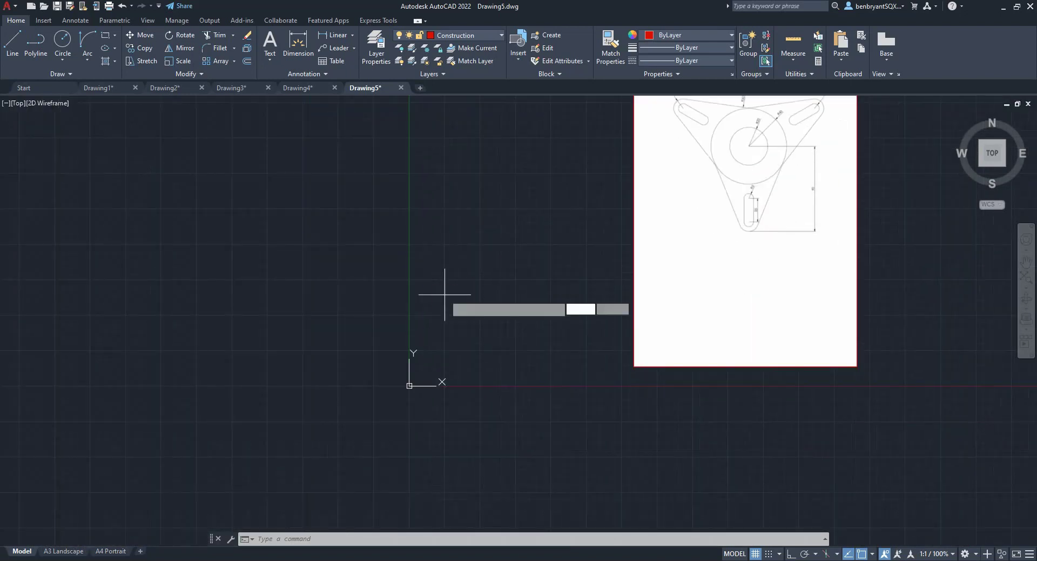
type("0,0")
key("Return")
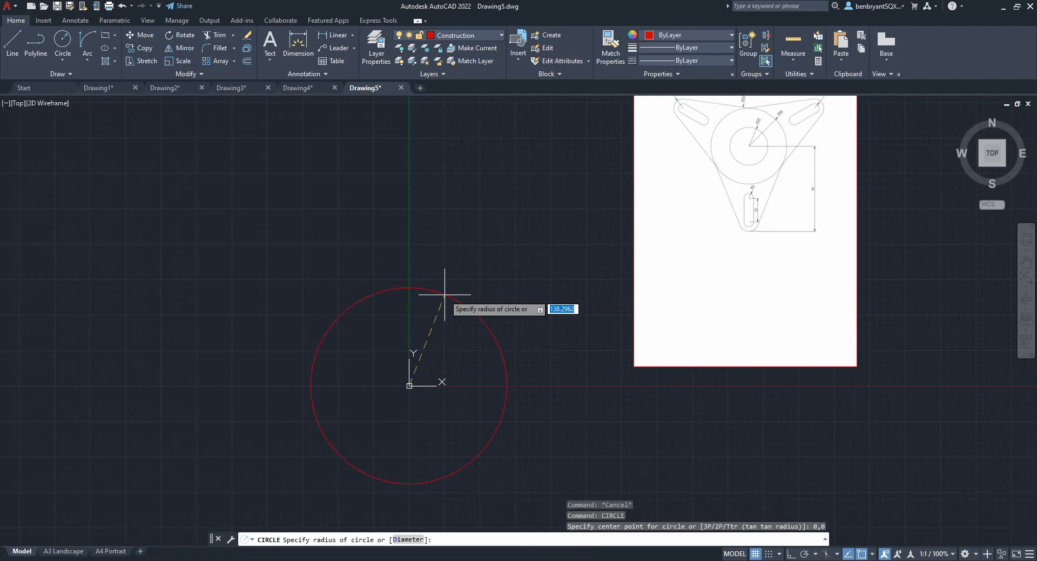
type("20")
key("Return")
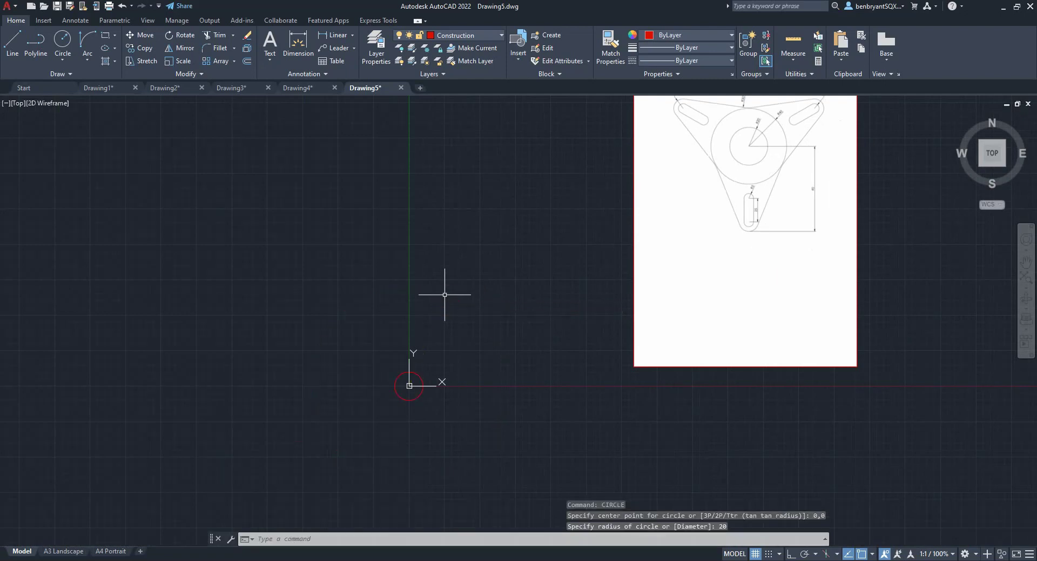
Step: Draw a concentric circle with radius 40 centred at 0,0
key("Return")
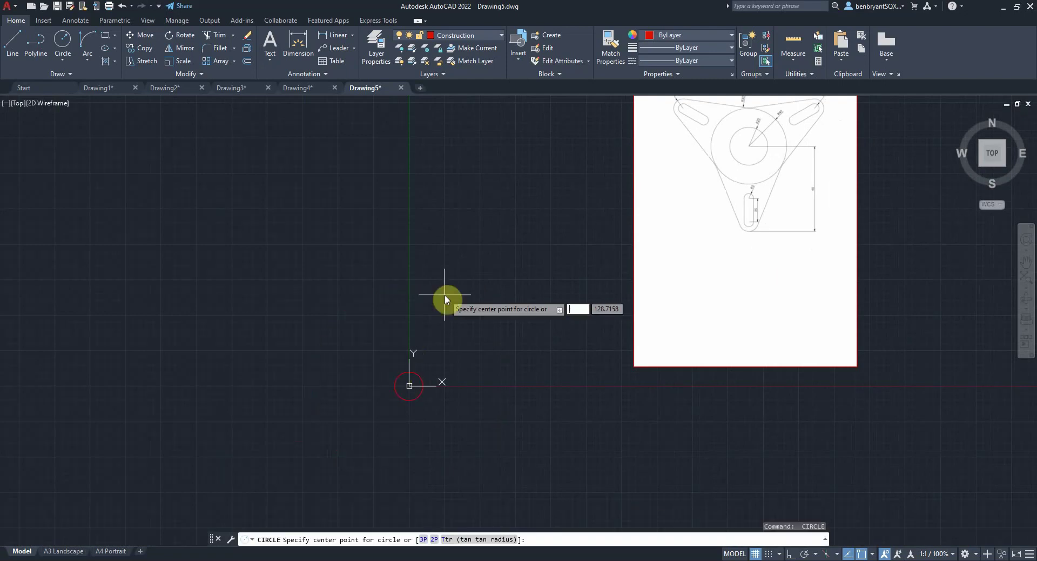
type("0,0")
key("Return")
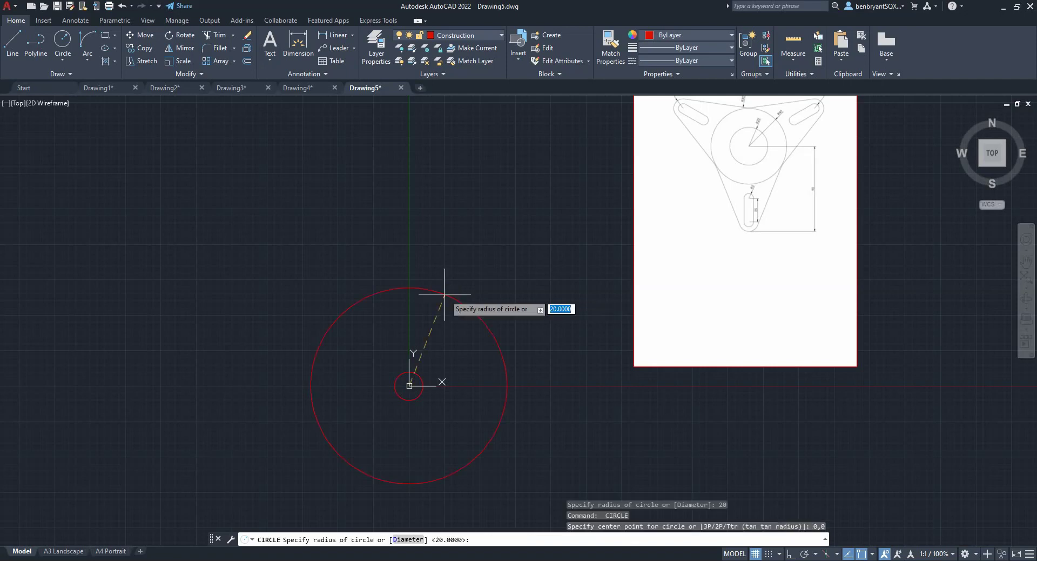
key("Return")
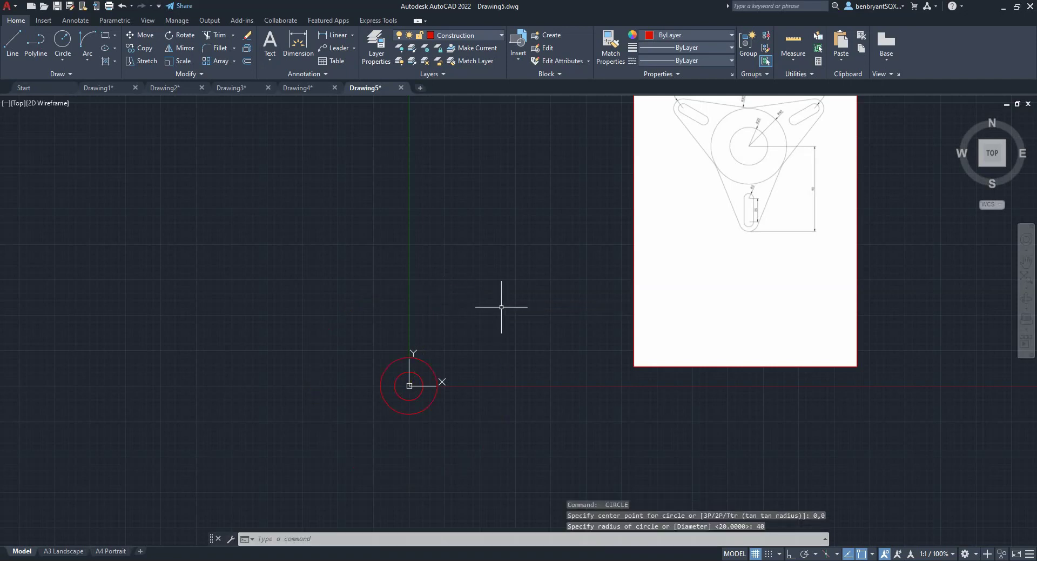
Step: Create a horizontal construction line (XLINE) through 0,0 with ortho mode on
scroll(615, 242, "up", 4)
middle_click_drag(674, 253, 199, 428)
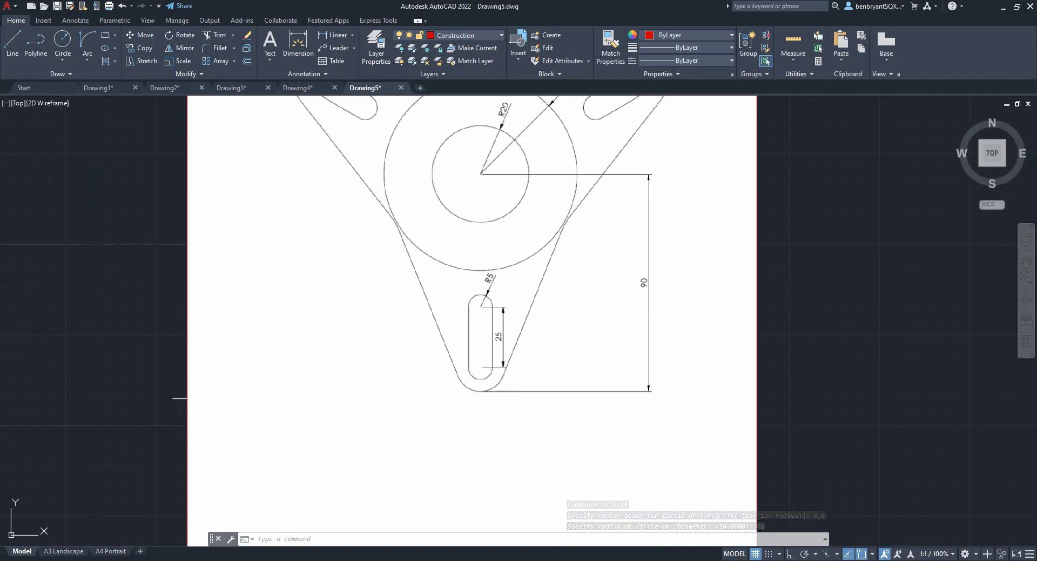
scroll(178, 389, "down", 6)
middle_click_drag(179, 389, 600, 232)
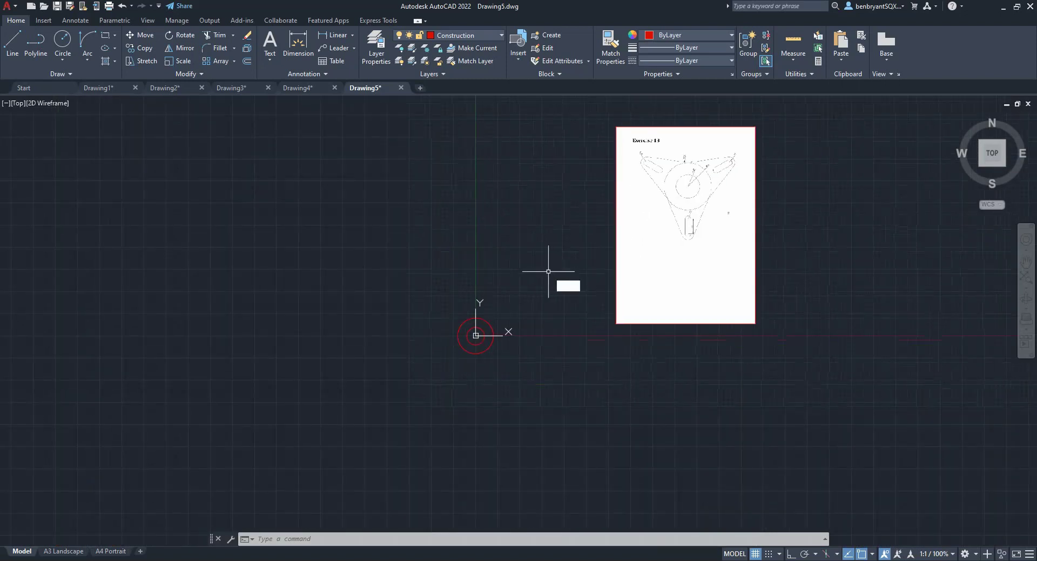
key("Return")
type("0,0")
key("Return")
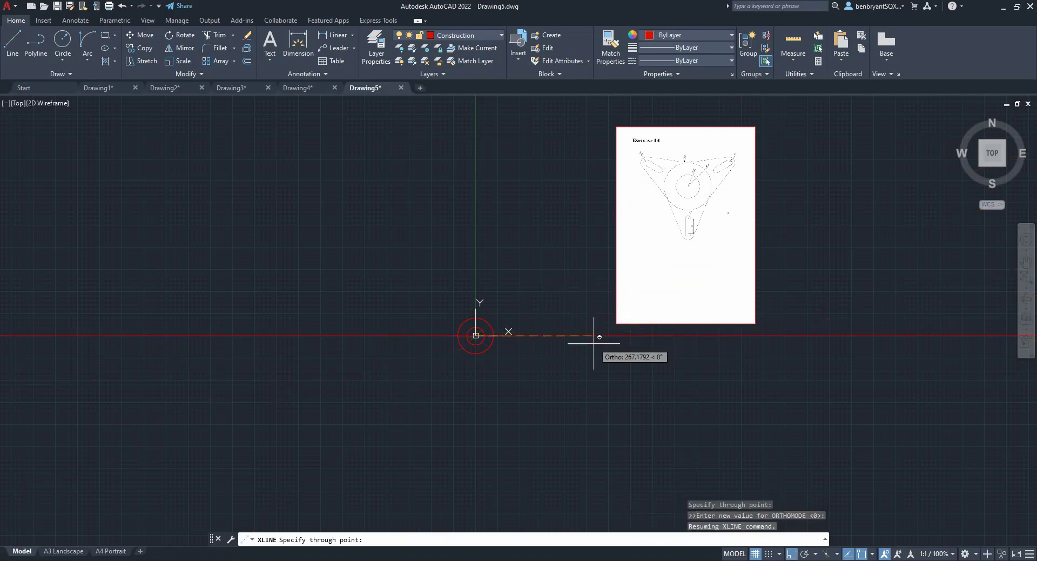
key("Escape")
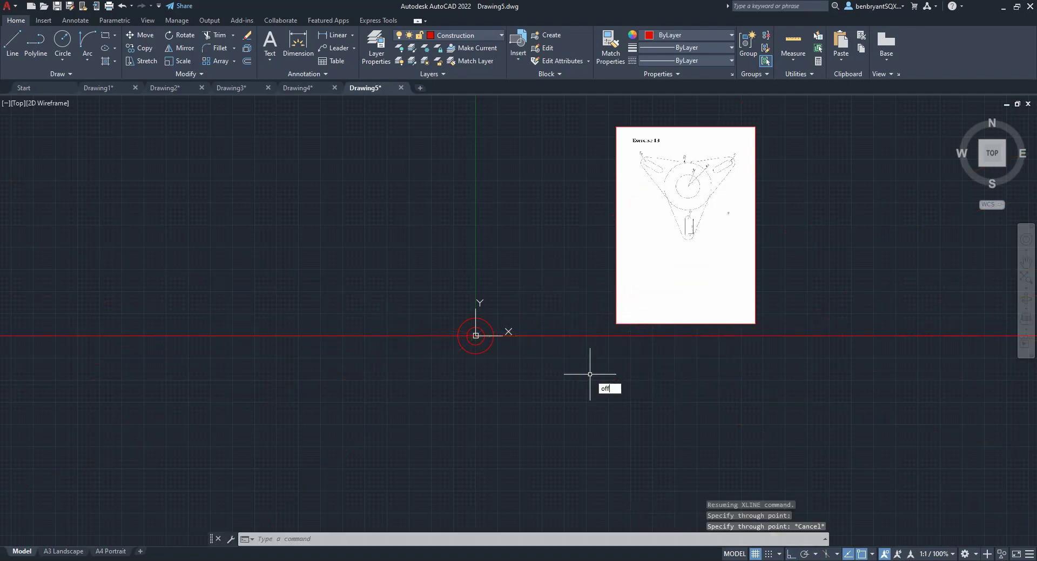
Step: Offset the horizontal construction line downward by 90
type("offeset")
key("Return")
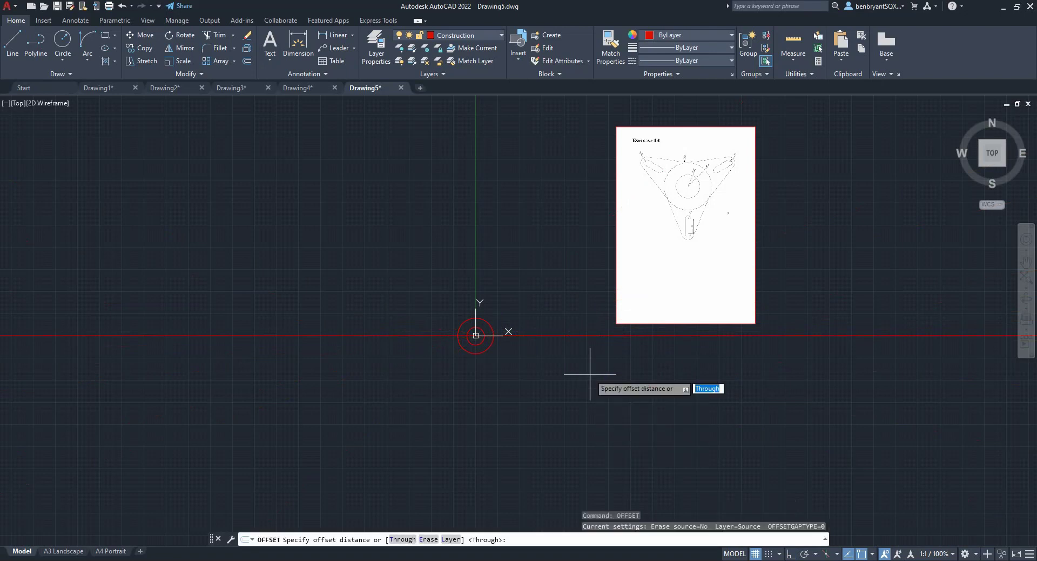
type("90")
key("Return")
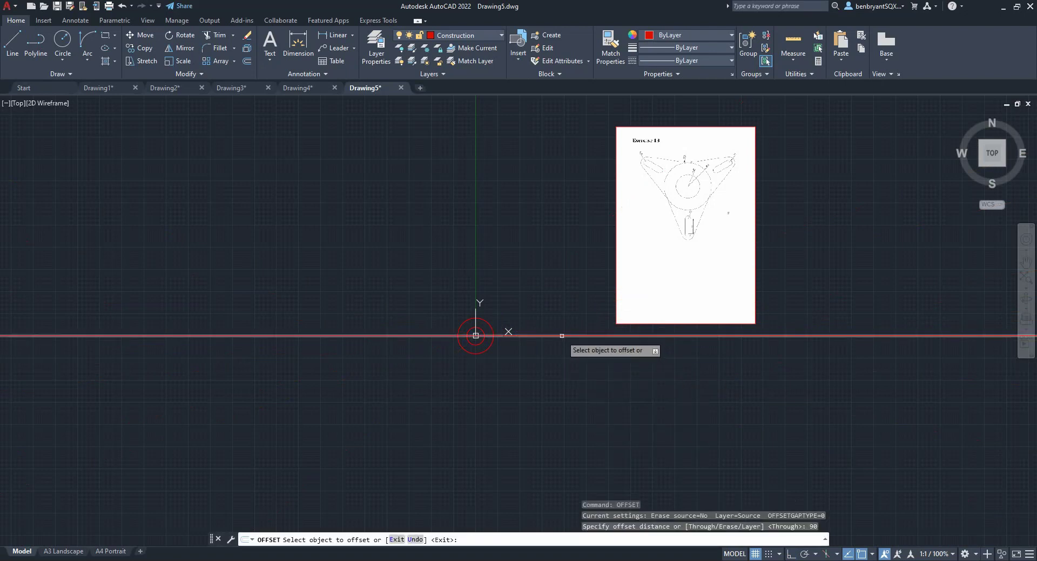
left_click(561, 335)
left_click(554, 373)
Step: Examine the slot and end-radius dimensions of the arms in the Exercise 13 reference drawing
scroll(576, 367, "up", 4)
middle_click_drag(653, 328, 284, 507)
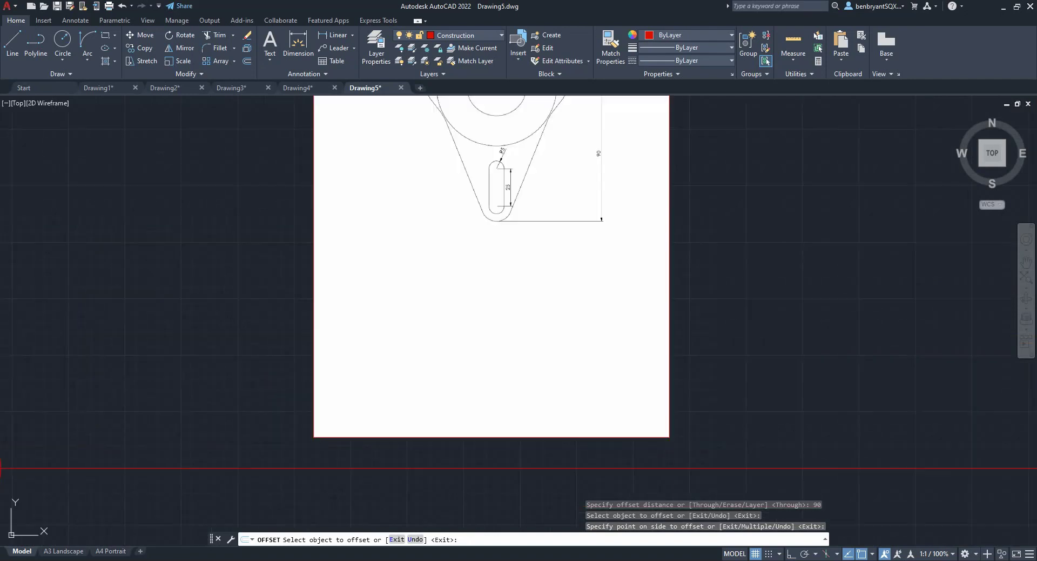
scroll(511, 228, "up", 4)
middle_click_drag(511, 227, 504, 346)
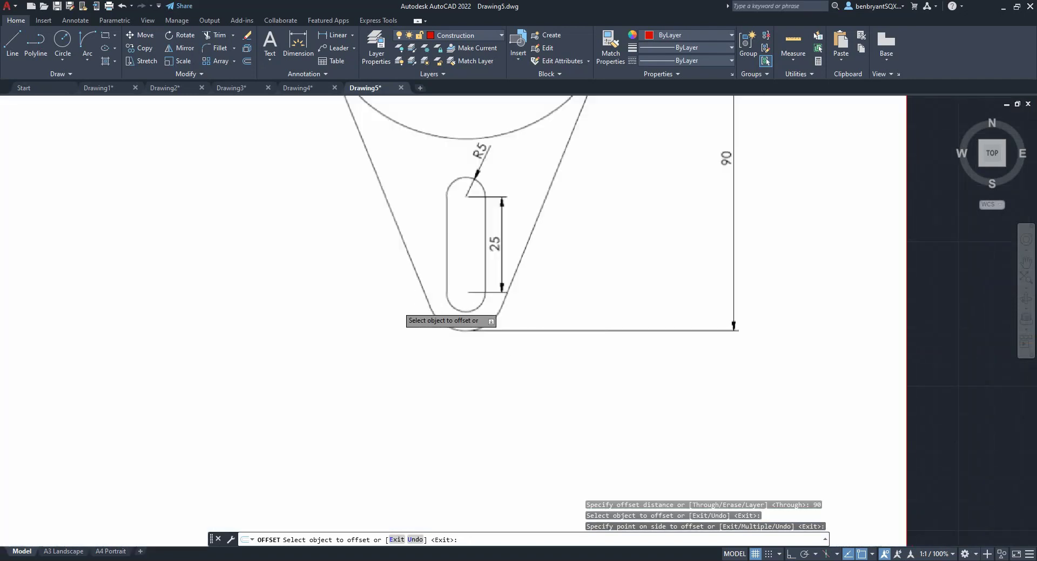
scroll(516, 301, "down", 2)
middle_click_drag(505, 301, 517, 410)
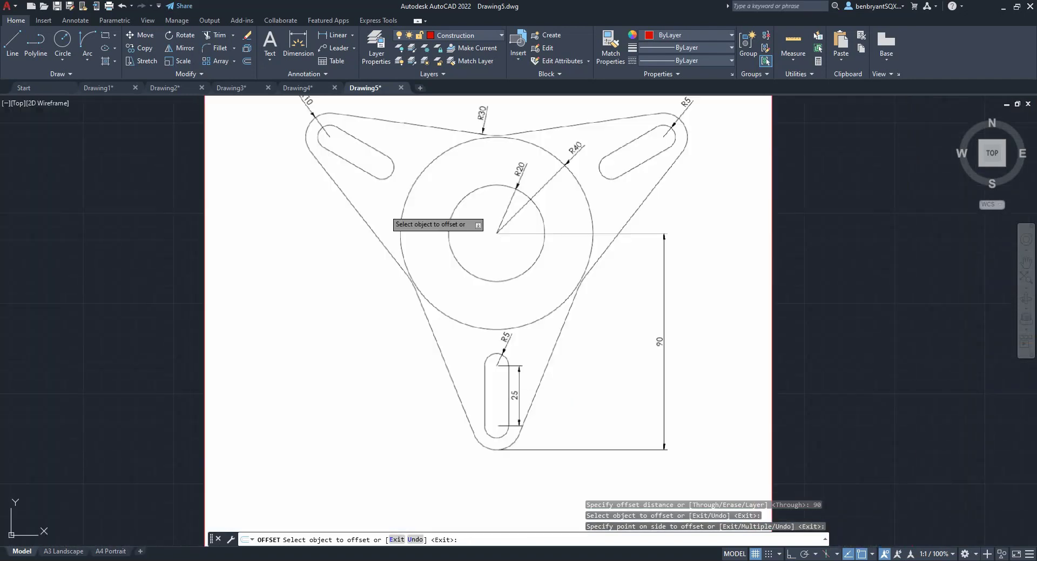
middle_click_drag(301, 123, 318, 165)
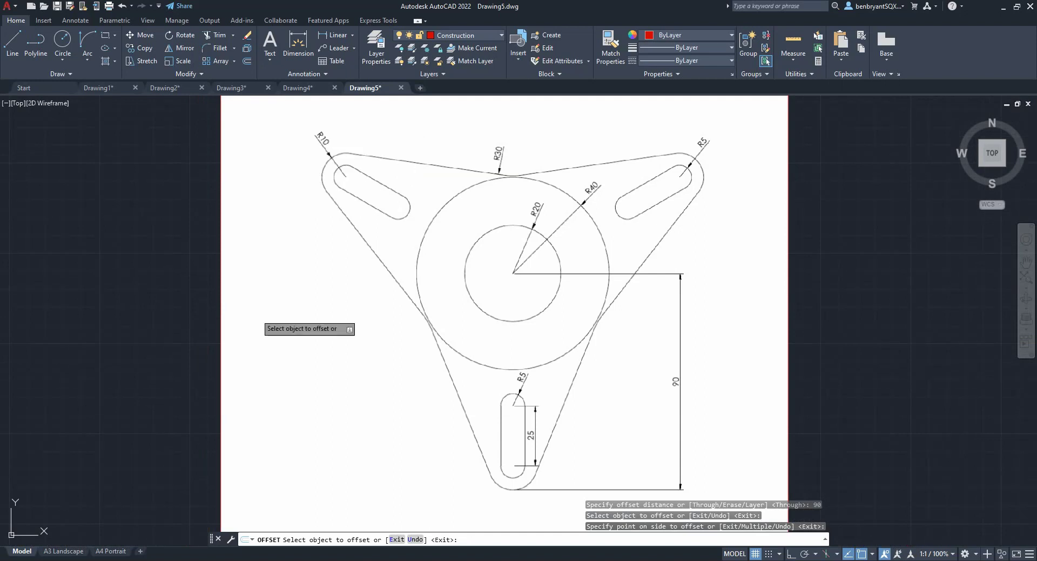
scroll(360, 225, "down", 3)
scroll(289, 394, "down", 3)
middle_click_drag(186, 483, 504, 293)
key("Return")
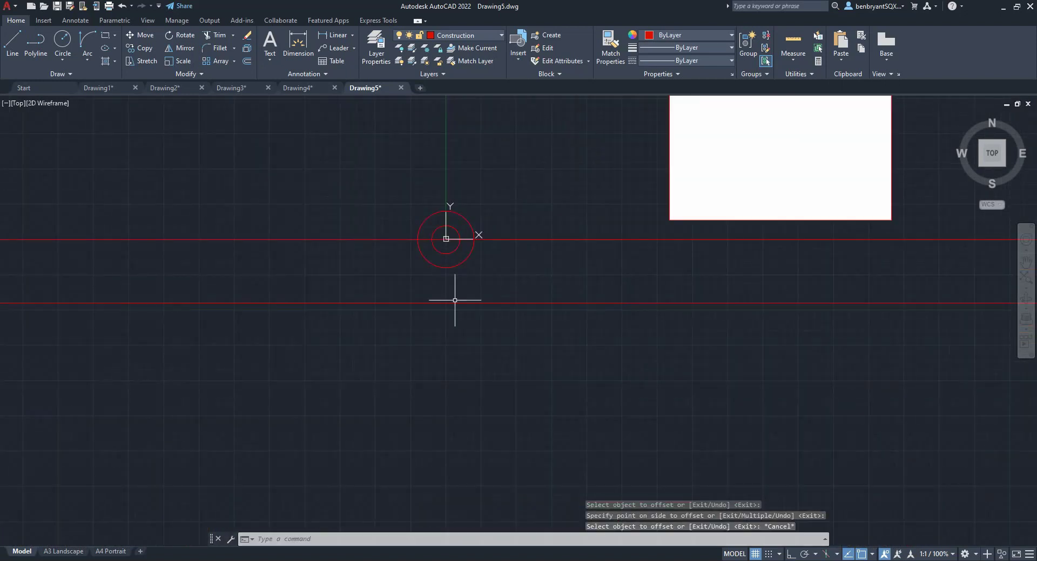
Step: Offset the lowest horizontal construction line upward by 10 to locate the centre of the arm's rounded end
key("Return")
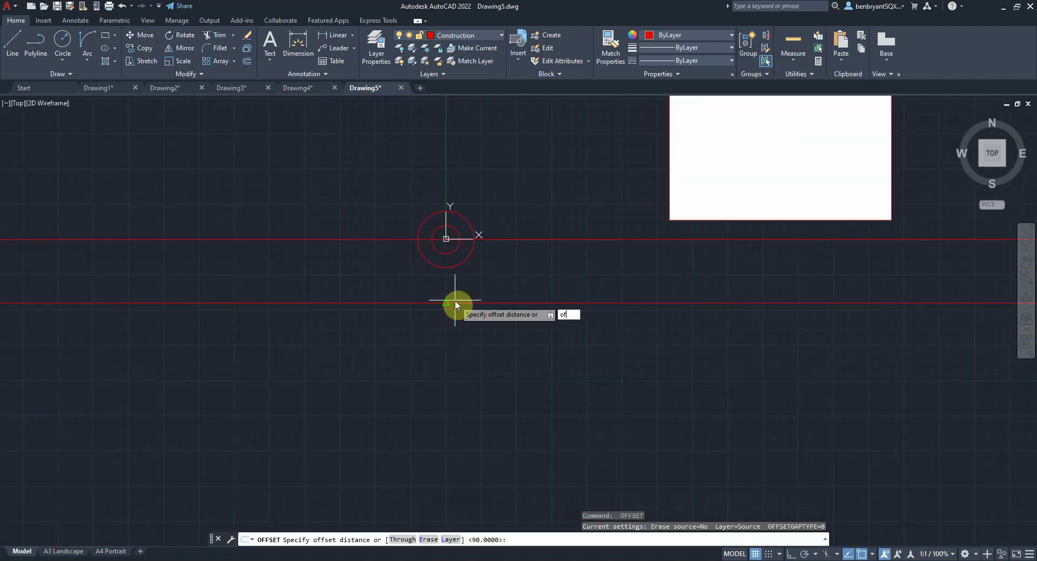
key("Return")
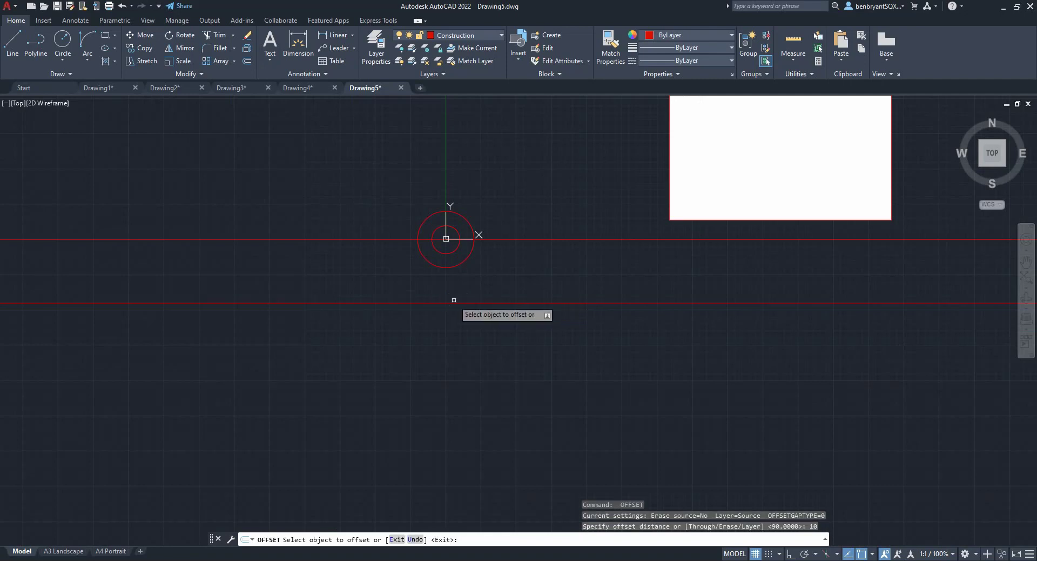
left_click(453, 300)
left_click(462, 302)
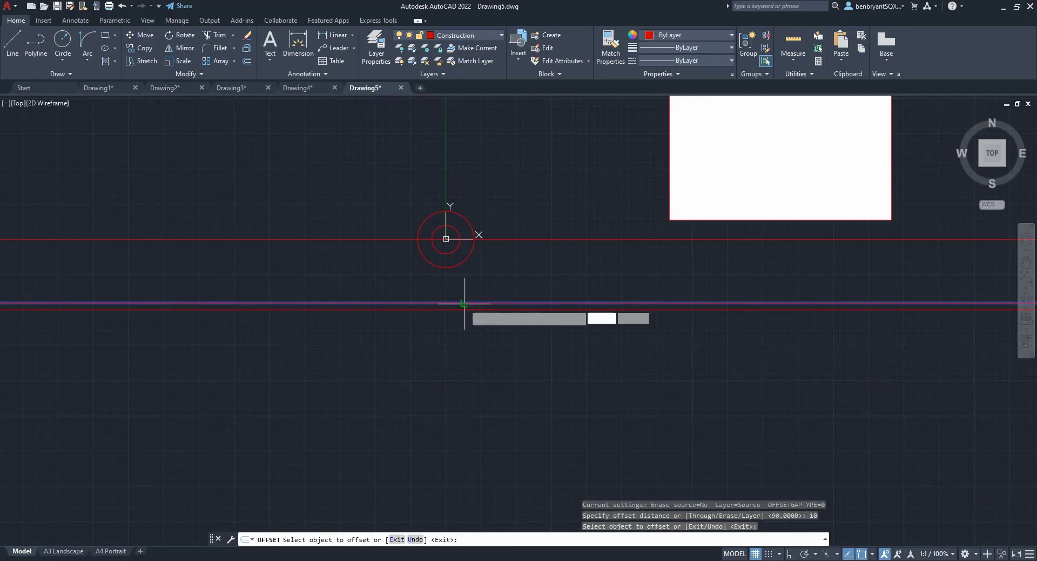
left_click(466, 287)
mouse_move(653, 259)
middle_mouse_down()
mouse_move(465, 359)
mouse_move(412, 421)
mouse_move(628, 316)
middle_mouse_up()
scroll(428, 365, "up", 3)
key("Escape")
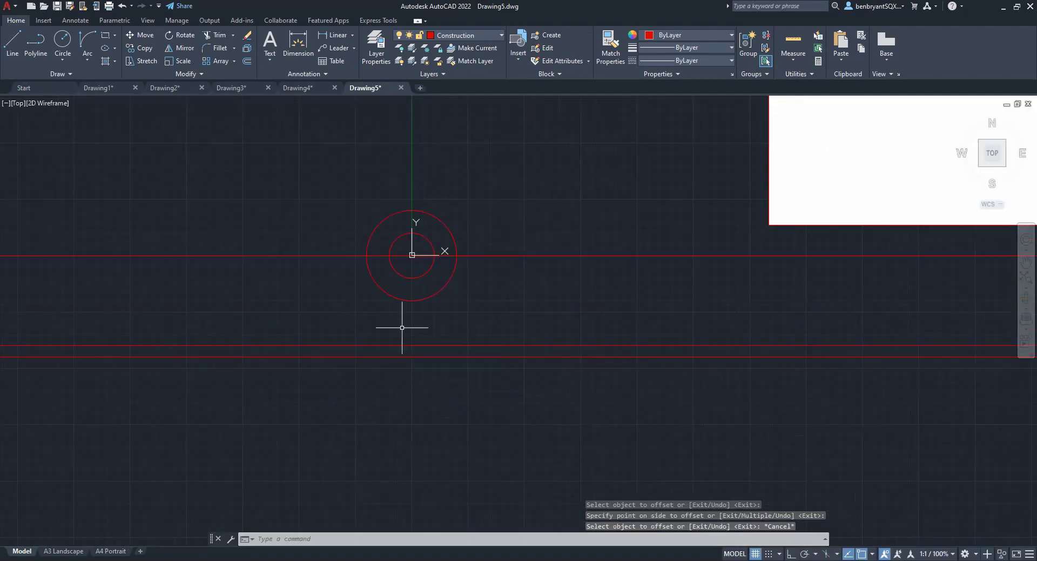
Step: Offset the middle horizontal construction line, just above the lowest one, upward by 5
key("Return")
type("5")
key("Return")
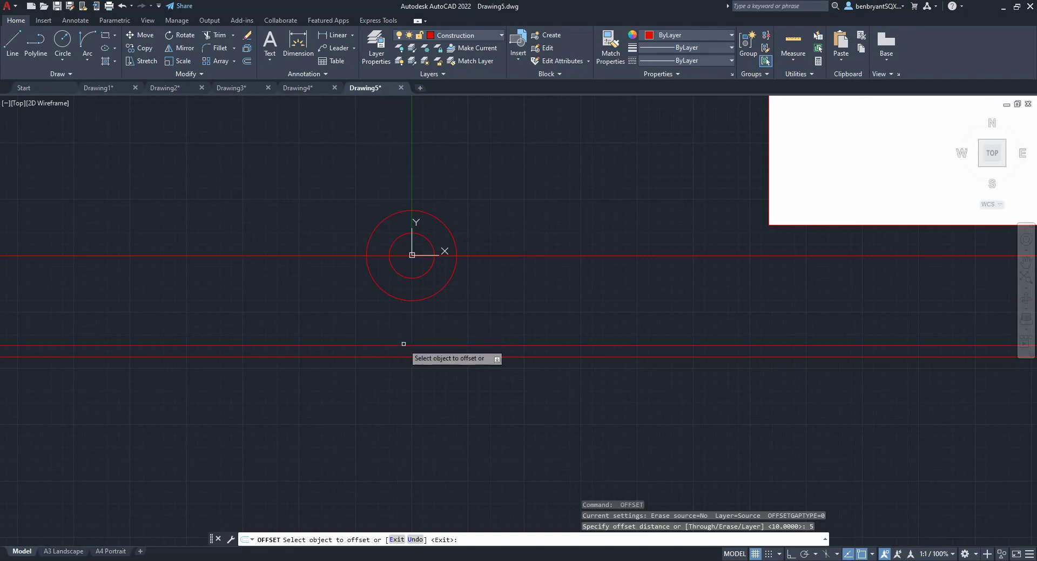
left_click(408, 345)
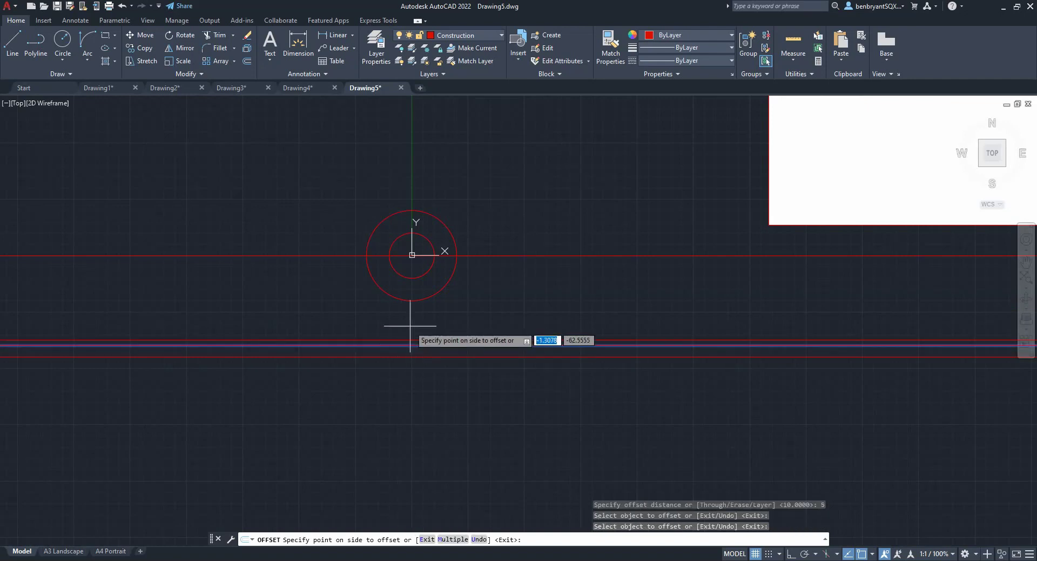
key("Escape")
Step: Offset the newest horizontal construction line upward by 25 to locate the upper end of the slot
key("Return")
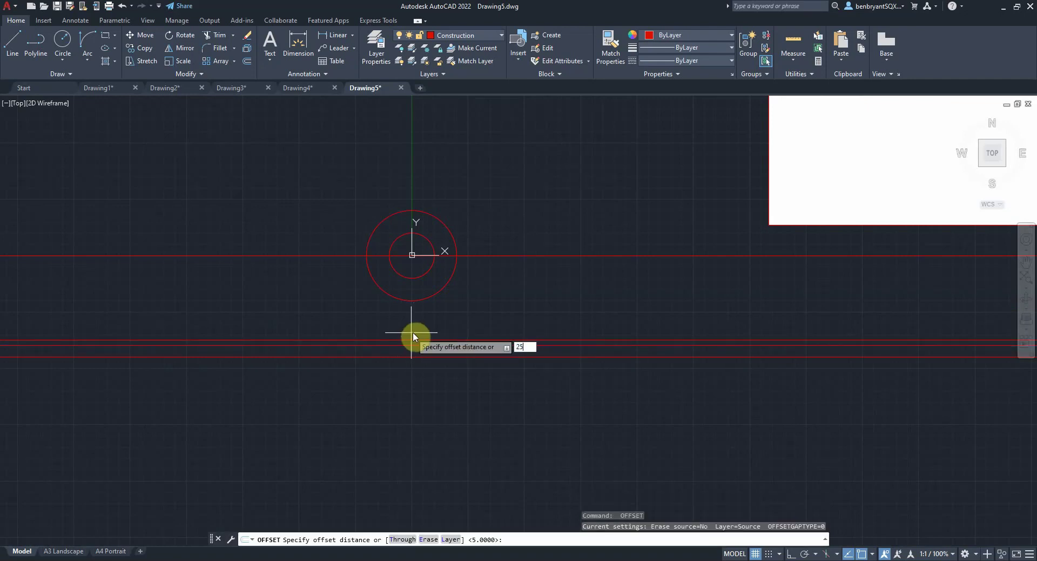
type("25")
key("Return")
left_click(414, 340)
left_click(421, 317)
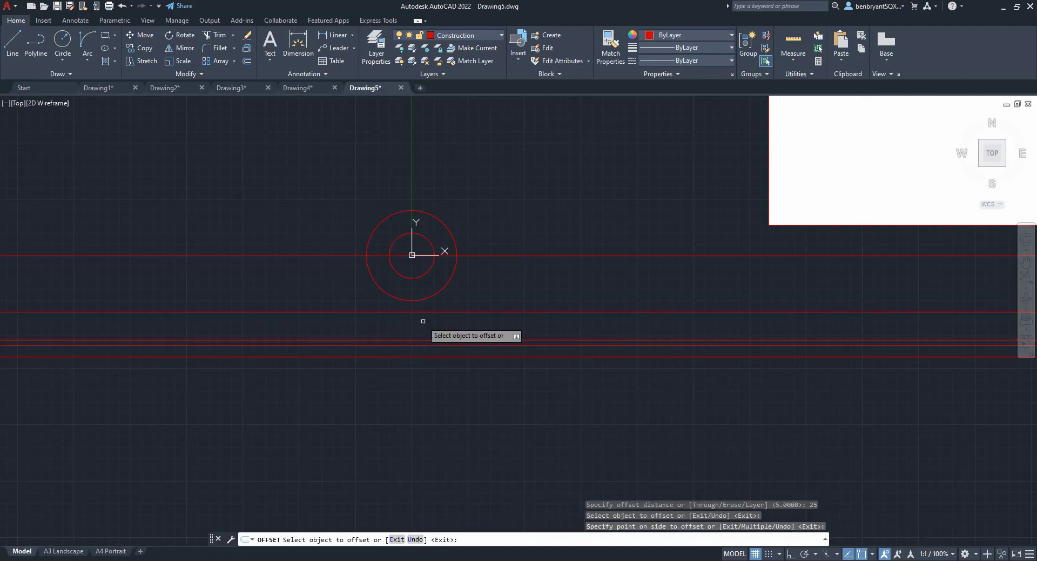
middle_click_drag(404, 310, 437, 321)
key("Escape")
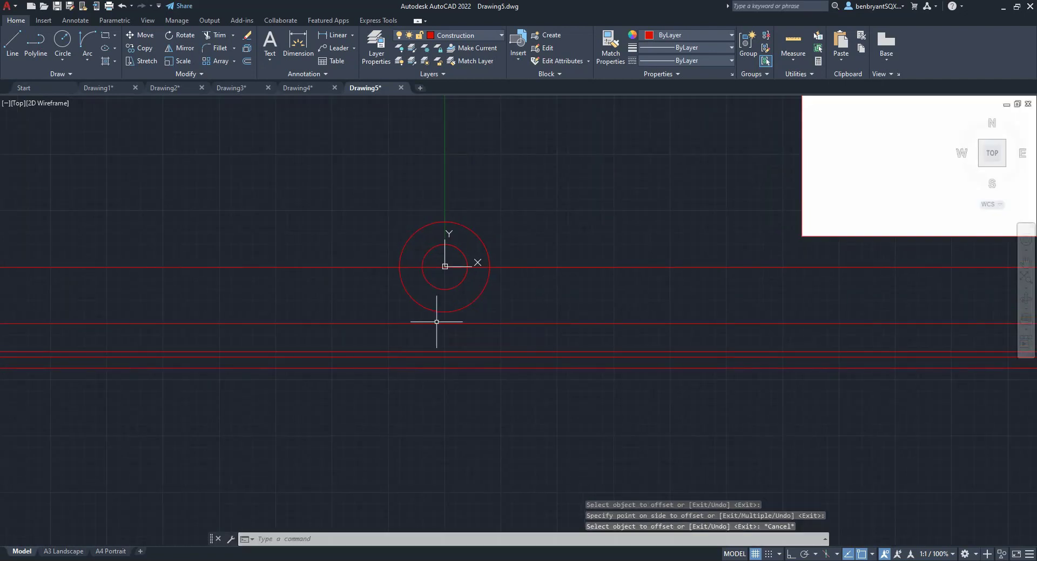
Step: Create a vertical construction line through 0,0 with ortho mode on
type("xlin")
key("Return")
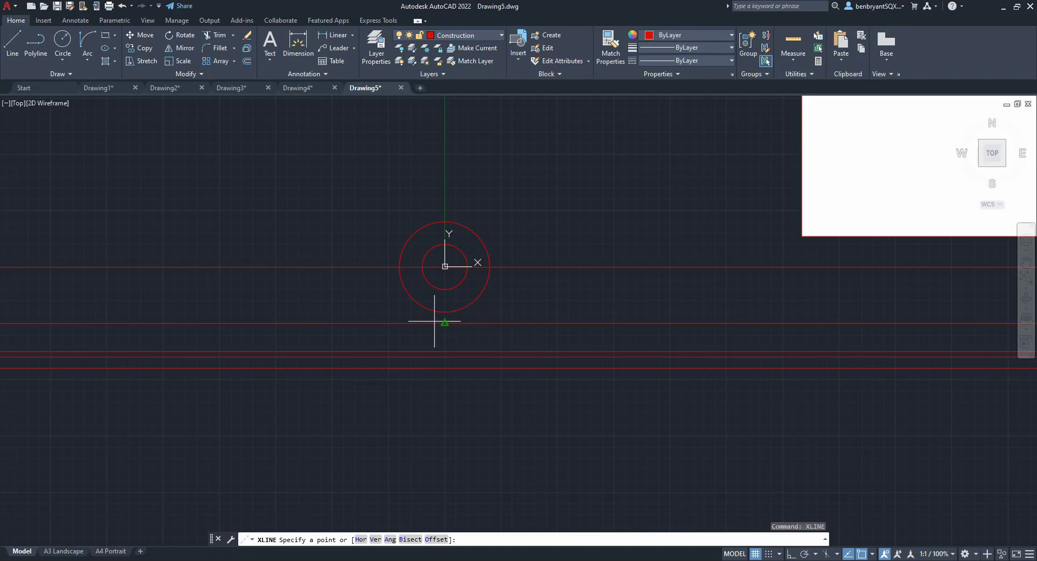
type("0,0")
key("Return")
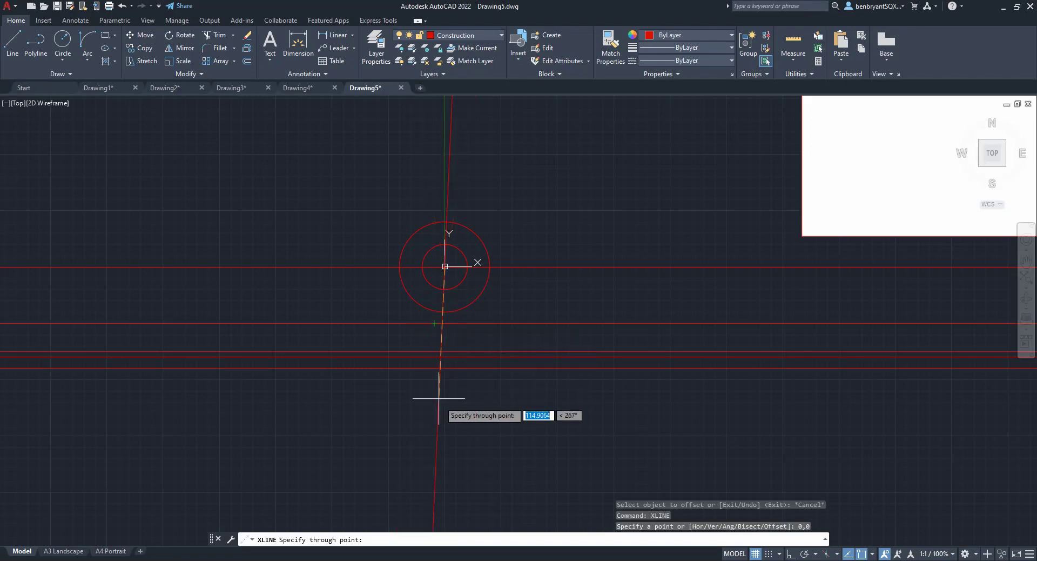
key("F8")
left_click(439, 441, "shift")
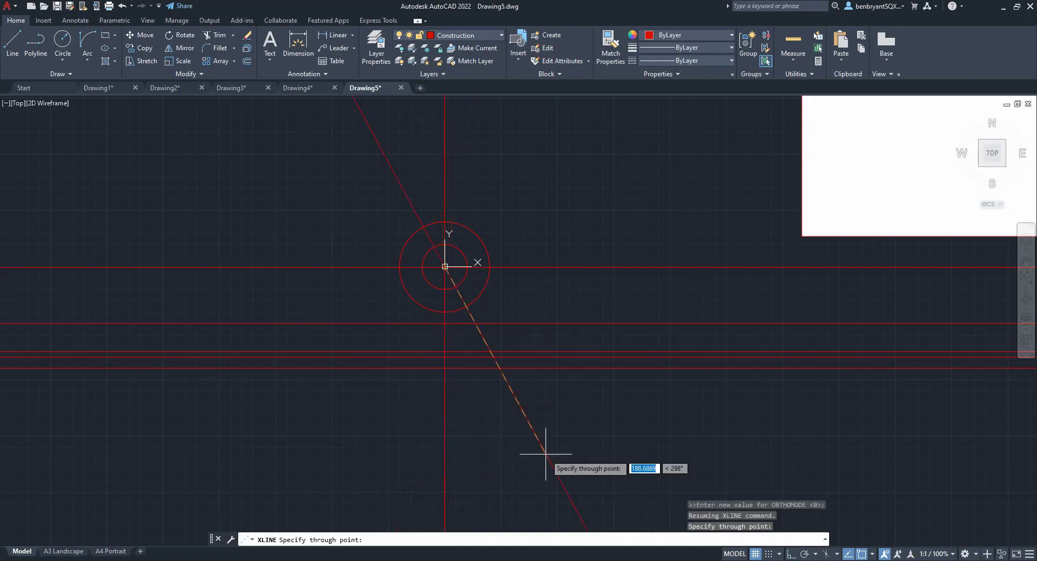
key("Escape")
Step: Draw a radius 10 circle where the vertical line crosses the second-lowest horizontal construction line
middle_click_drag(526, 450, 637, 447)
scroll(573, 365, "up", 2)
middle_click_drag(574, 363, 538, 437)
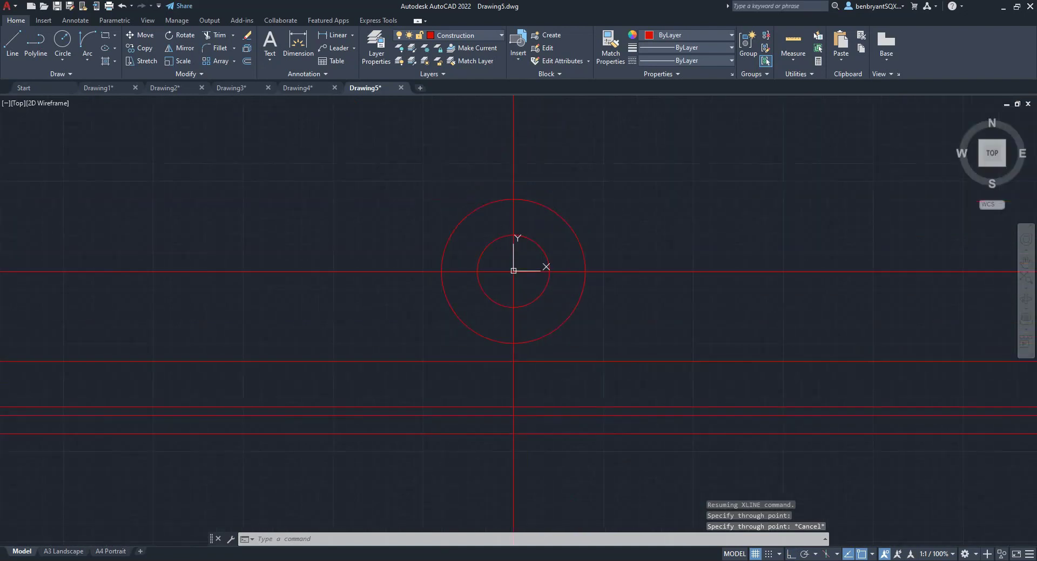
left_click(61, 41)
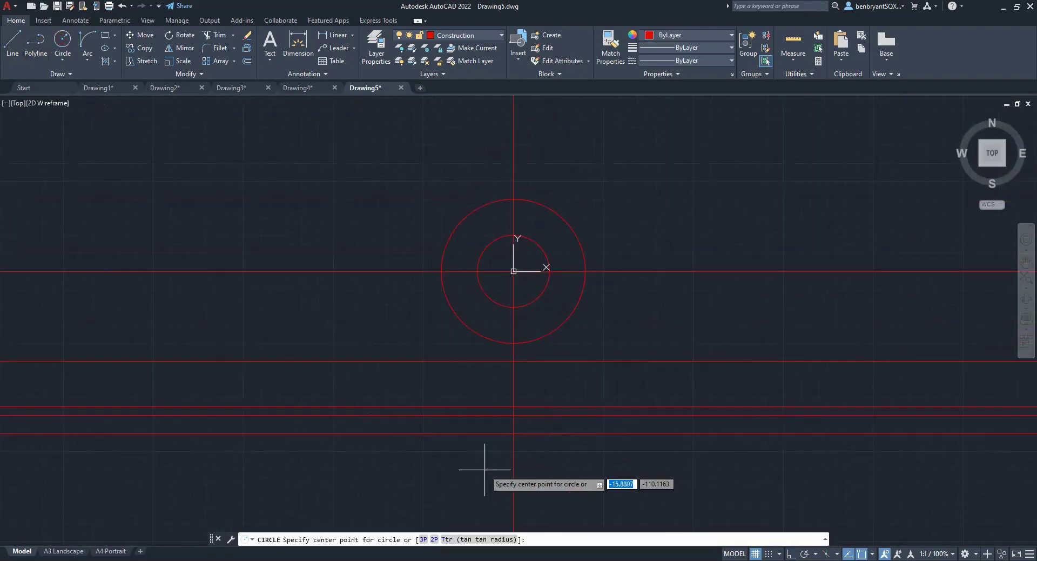
left_click(514, 415)
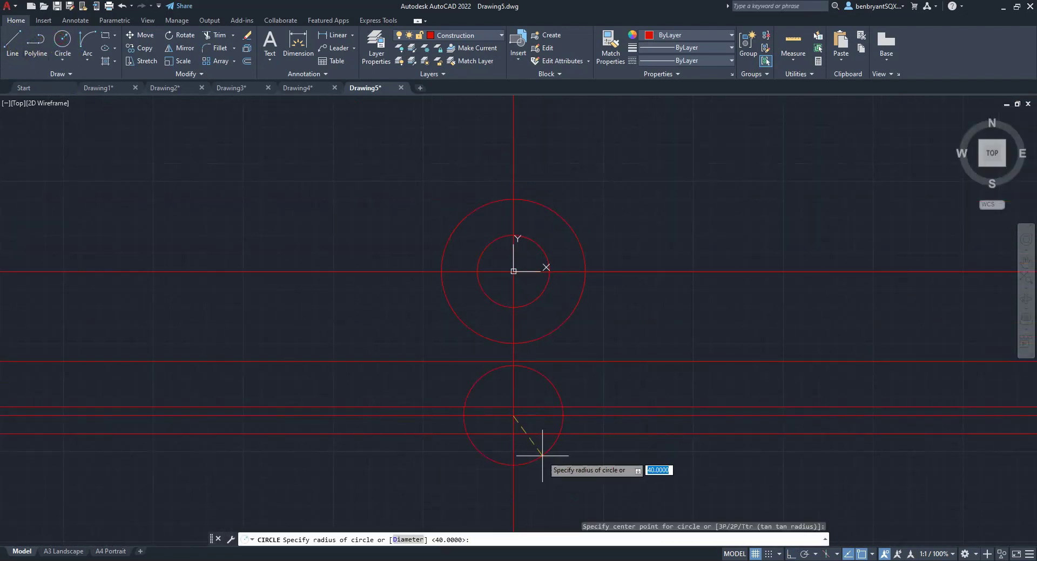
type("10")
key("Return")
Step: Draw a radius 5 circle on the vertical line at the third-lowest horizontal construction line
key("Return")
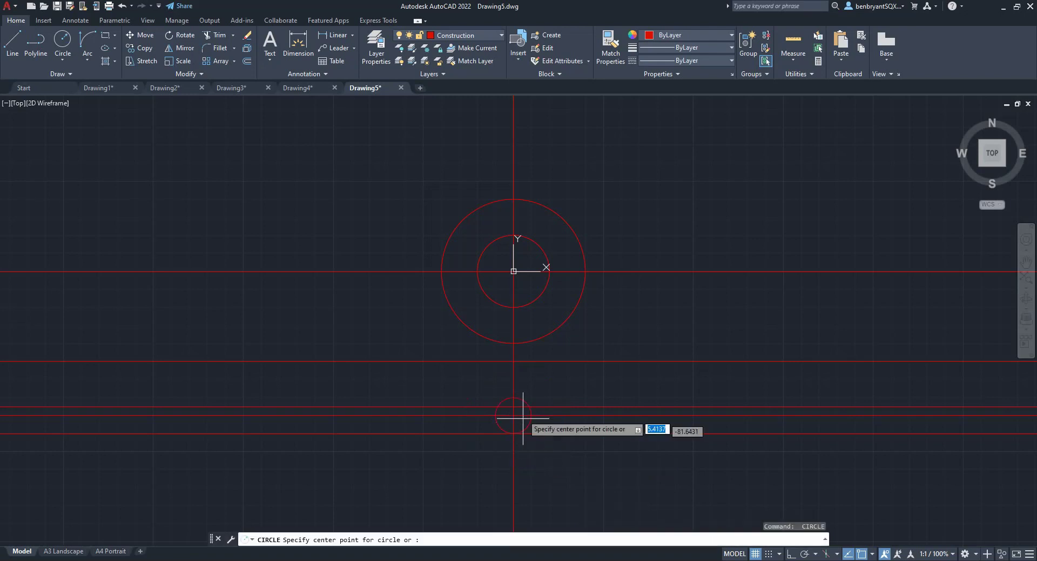
left_click(513, 415)
type("5")
key("Return")
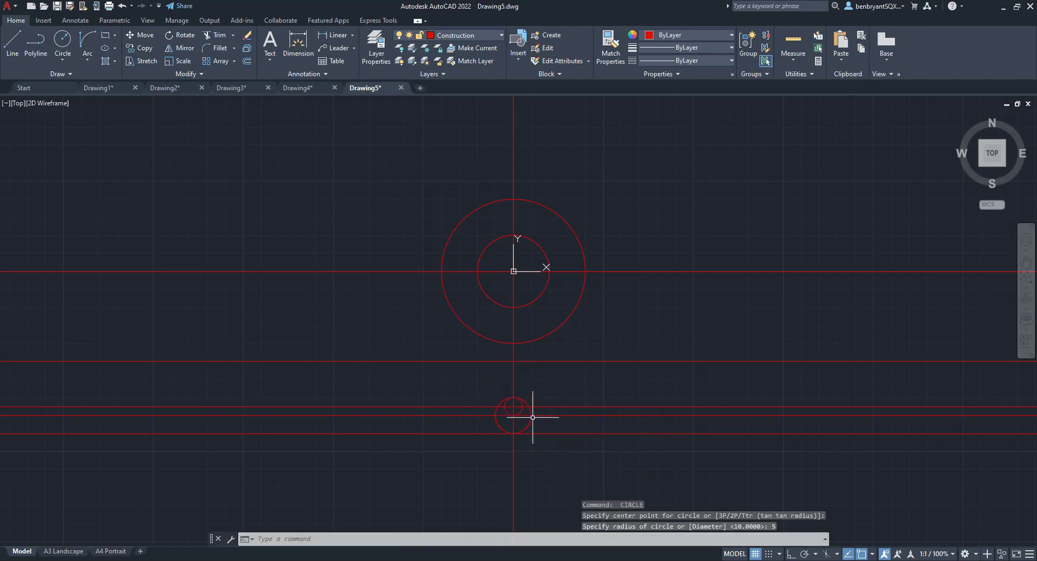
Step: Draw a radius 5 circle where the vertical line crosses the horizontal construction line for the slot's upper end
key("Return")
left_click(513, 361)
type("5")
key("Return")
scroll(537, 361, "up", 2)
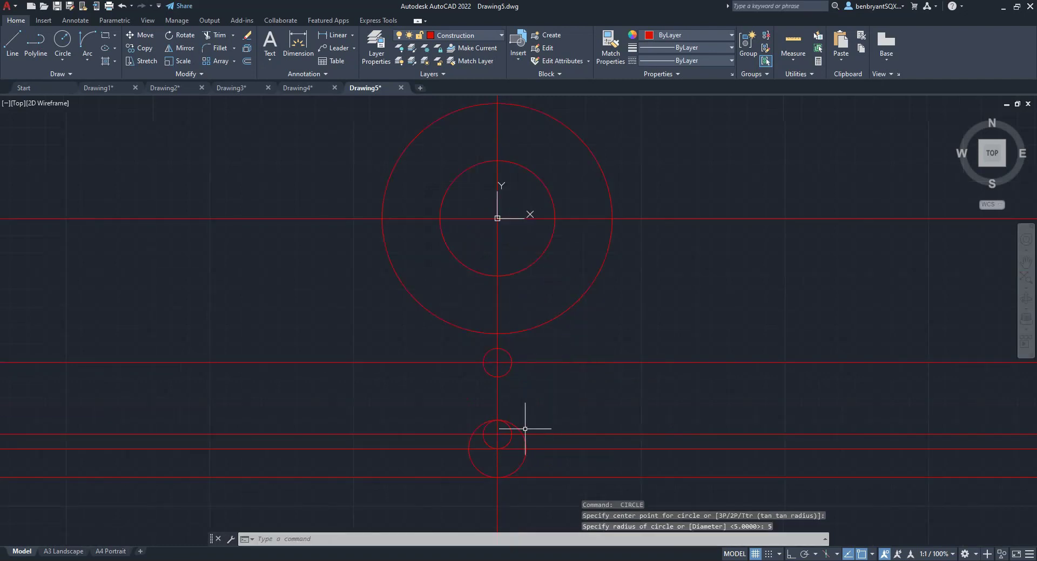
Step: Move the two central circles and the three lower arm circles to the Drawing layer
scroll(384, 175, "down", 2)
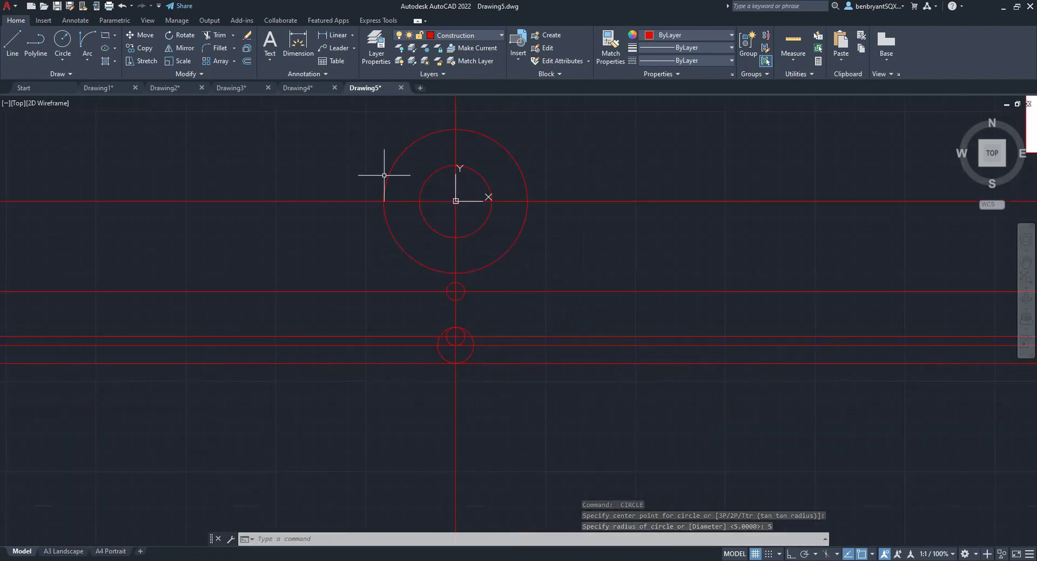
left_click(360, 111)
left_click(605, 451)
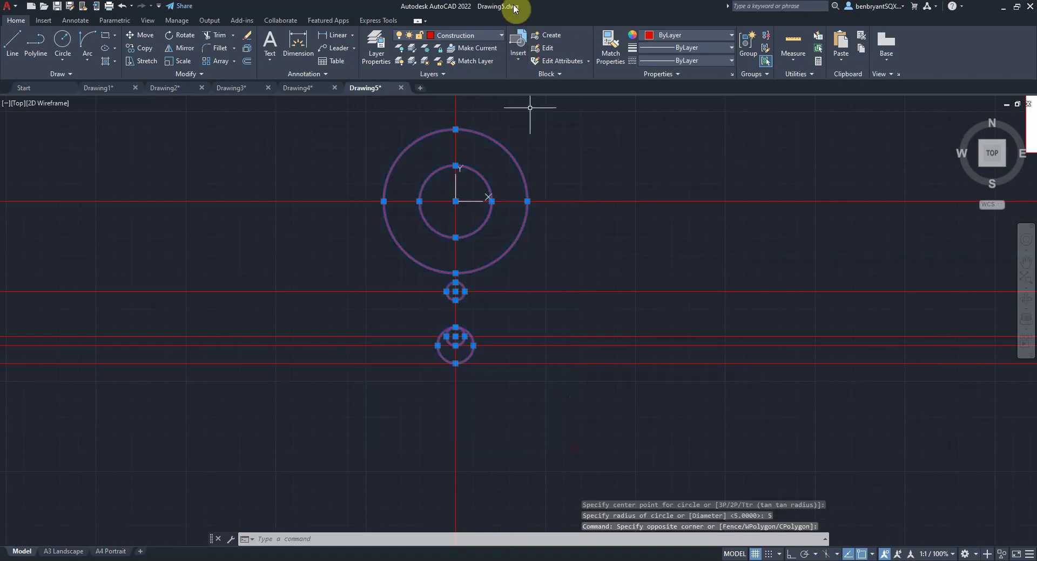
left_click(473, 35)
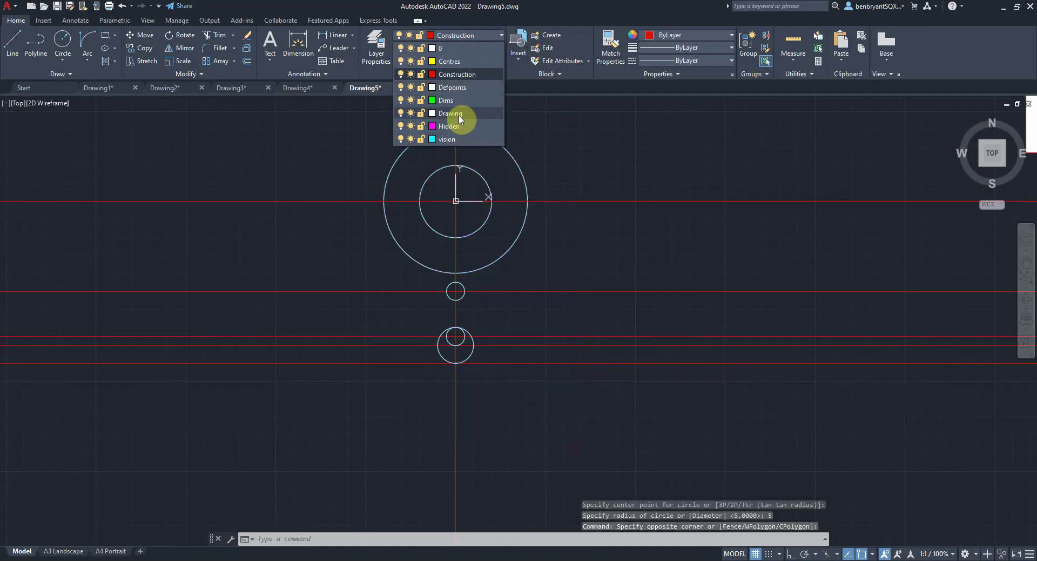
left_click(461, 113)
key("Escape")
Step: Make Drawing the current layer
left_click(491, 40)
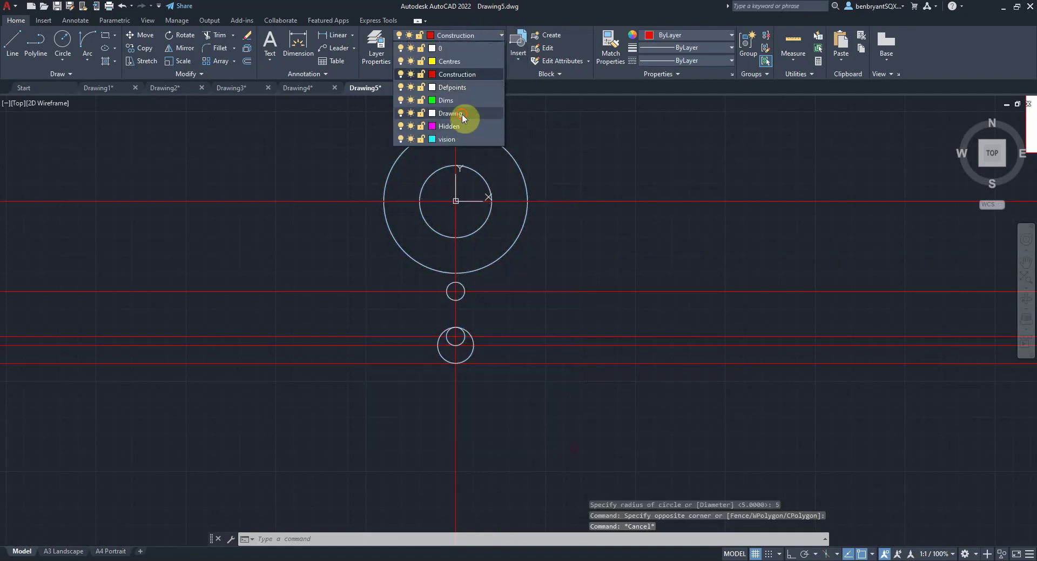
left_click(464, 116)
key("Escape")
Step: Examine the reference drawing's lower arm, comparing its slot and tangent outer edges with the drawn circles
scroll(526, 305, "up", 4)
middle_click_drag(468, 336, 524, 324)
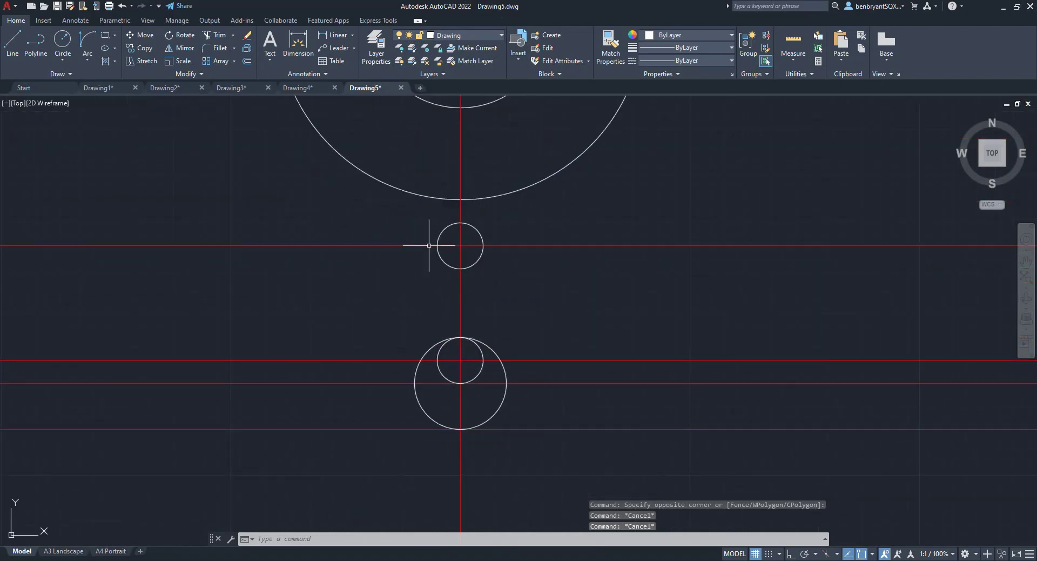
scroll(544, 295, "down", 4)
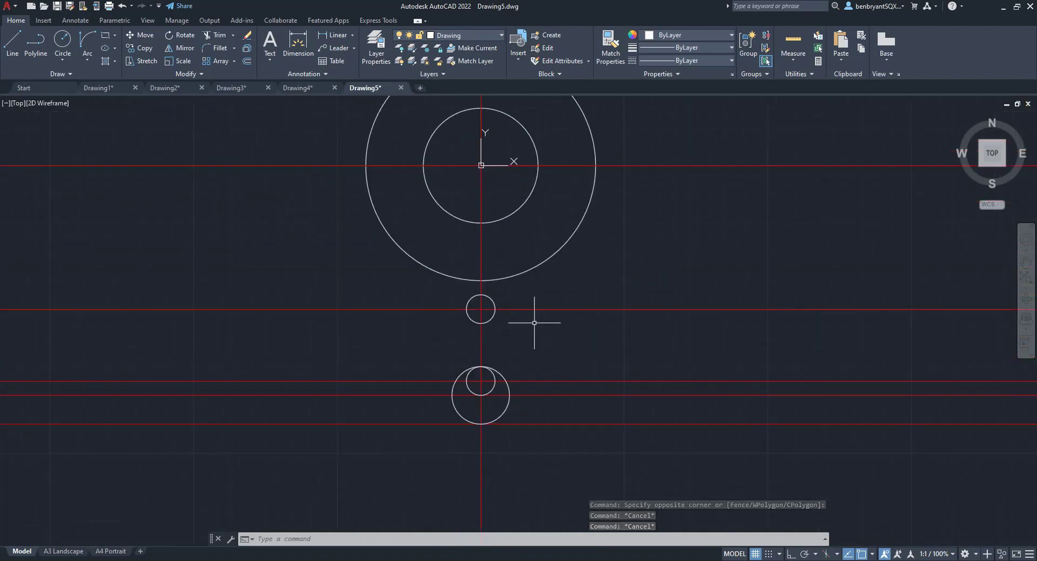
scroll(632, 243, "down", 5)
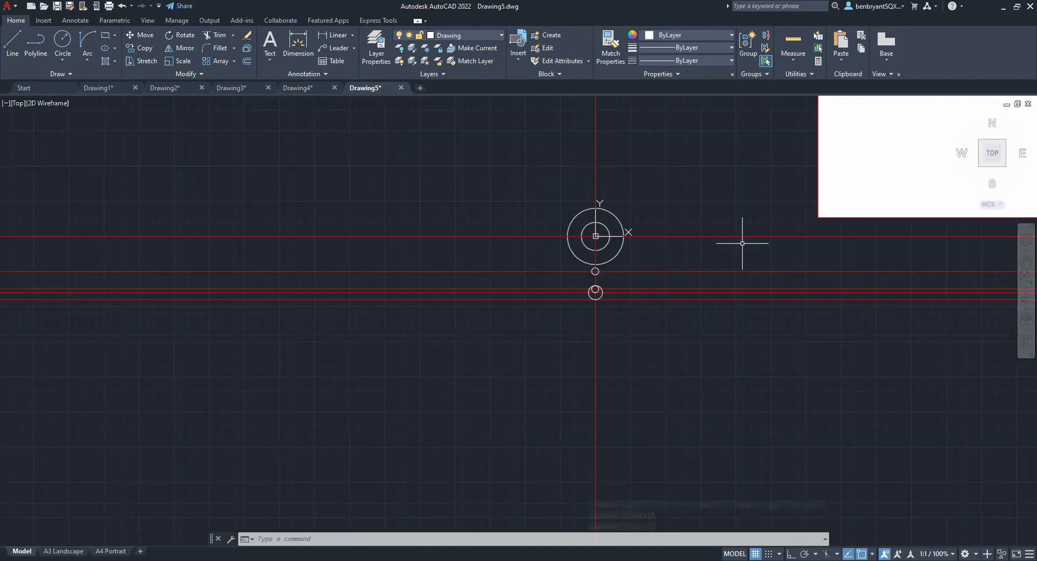
middle_click_drag(741, 241, 145, 348)
scroll(551, 194, "up", 2)
scroll(224, 122, "up", 4)
scroll(173, 305, "up", 2)
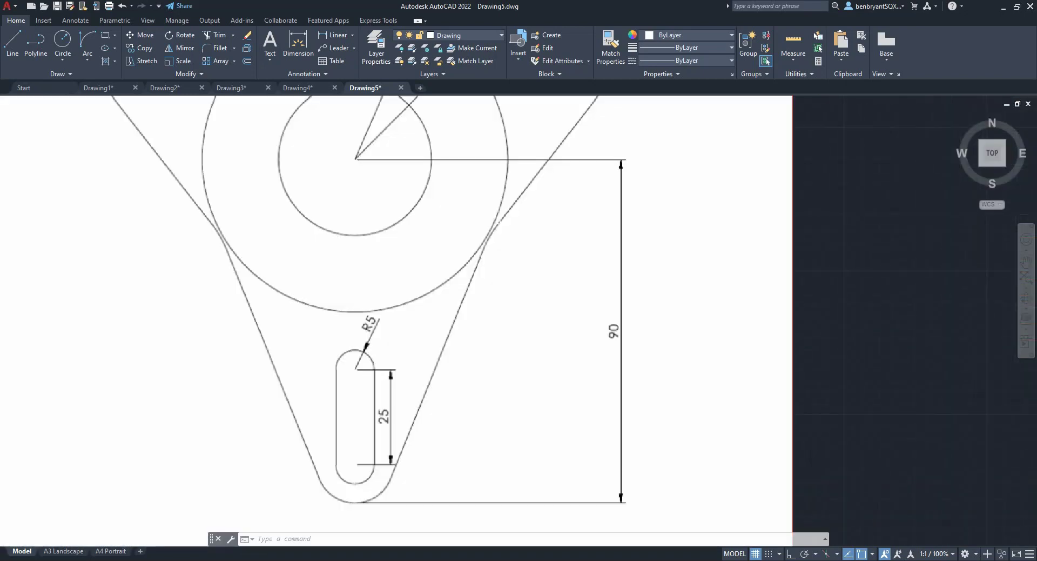
scroll(226, 270, "down", 4)
mouse_move(227, 274)
middle_mouse_down()
mouse_move(447, 238)
mouse_move(519, 189)
middle_mouse_up()
middle_click_drag(257, 419, 523, 185)
middle_click_drag(322, 336, 419, 324)
Step: Draw the slot's left side as a line between the left quadrants of the two radius 5 circles
scroll(419, 324, "up", 2)
scroll(419, 324, "up", 4)
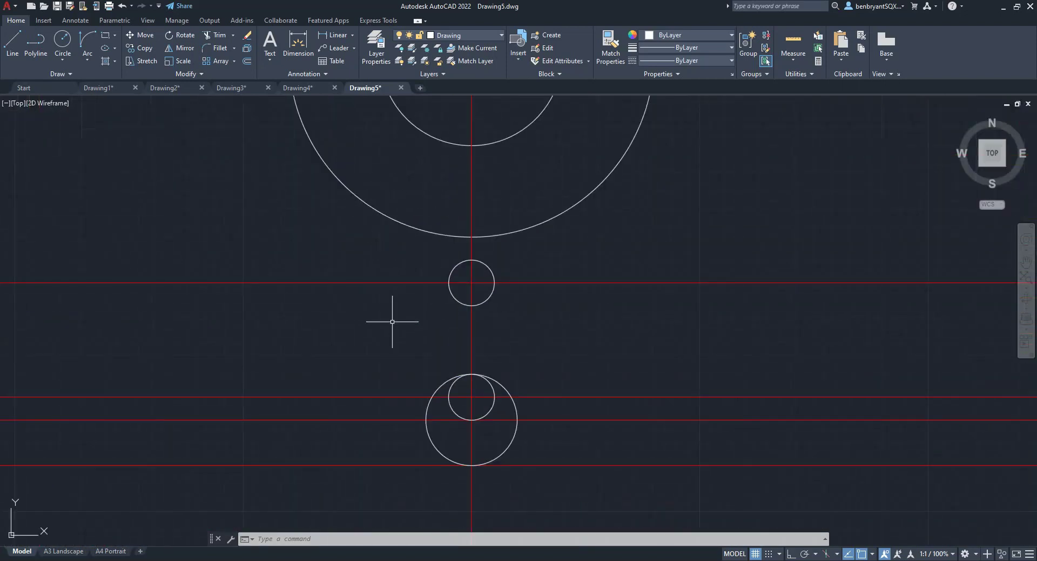
type("line")
key("Return")
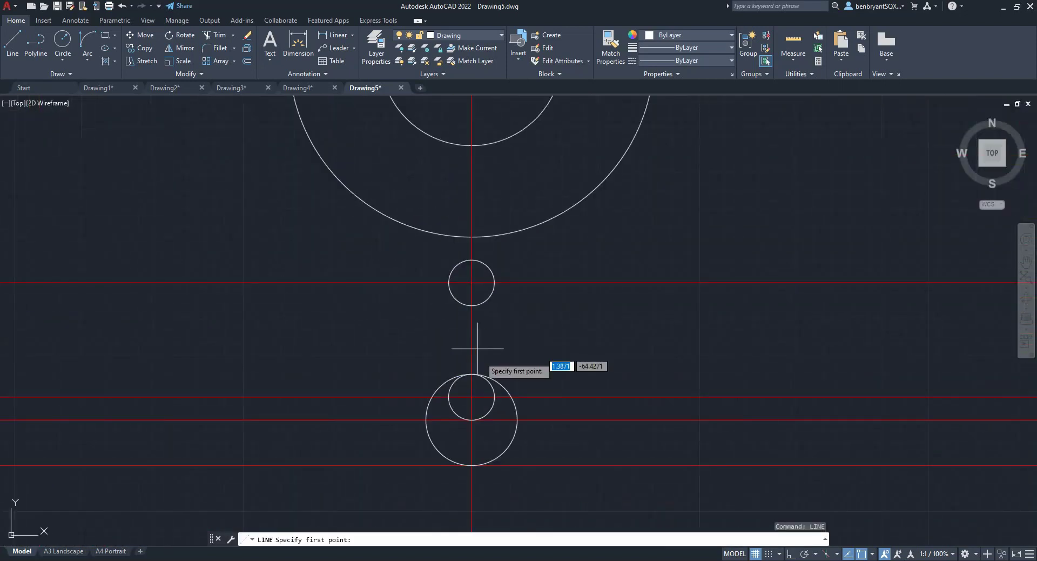
left_click(449, 397)
left_click(448, 282)
key("Return")
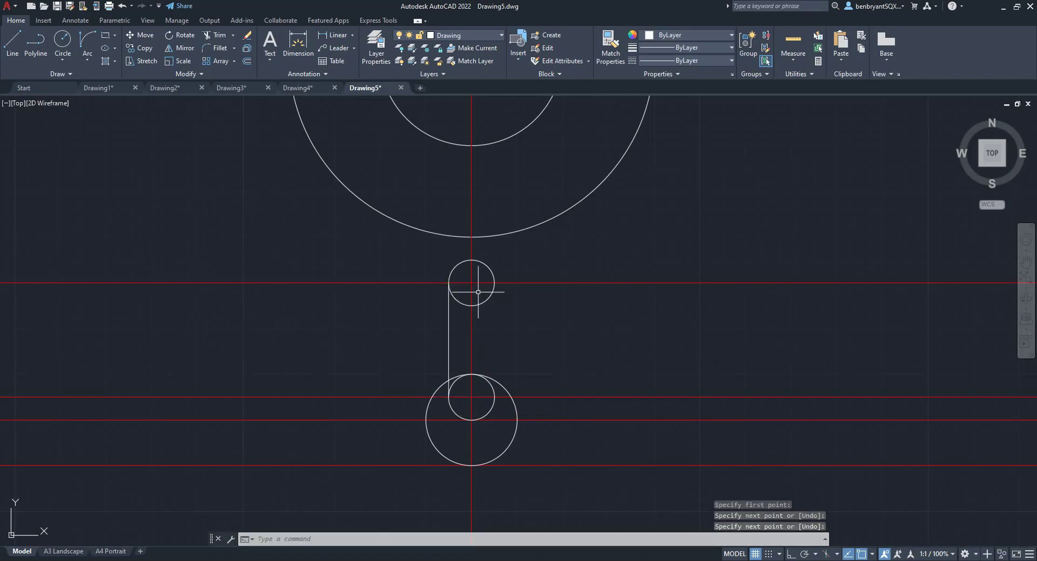
Step: Draw the slot's right side as a line between the right quadrants of the two radius 5 circles
key("Return")
left_click(494, 283)
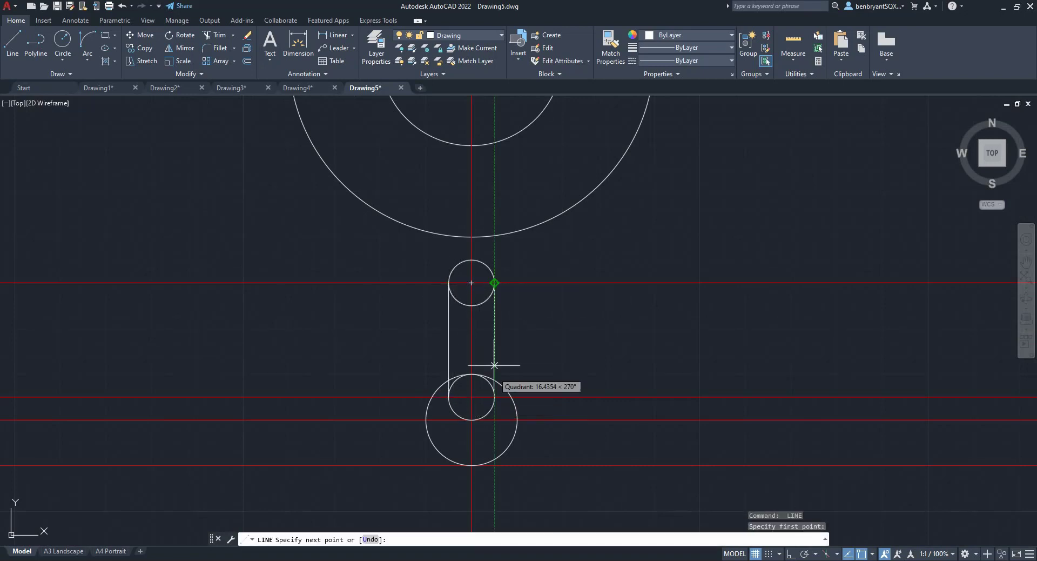
left_click(495, 397)
key("Return")
Step: Draw the arm's right edge from the radius 10 circle's right quadrant, tangent to the large central circle
left_click(872, 555)
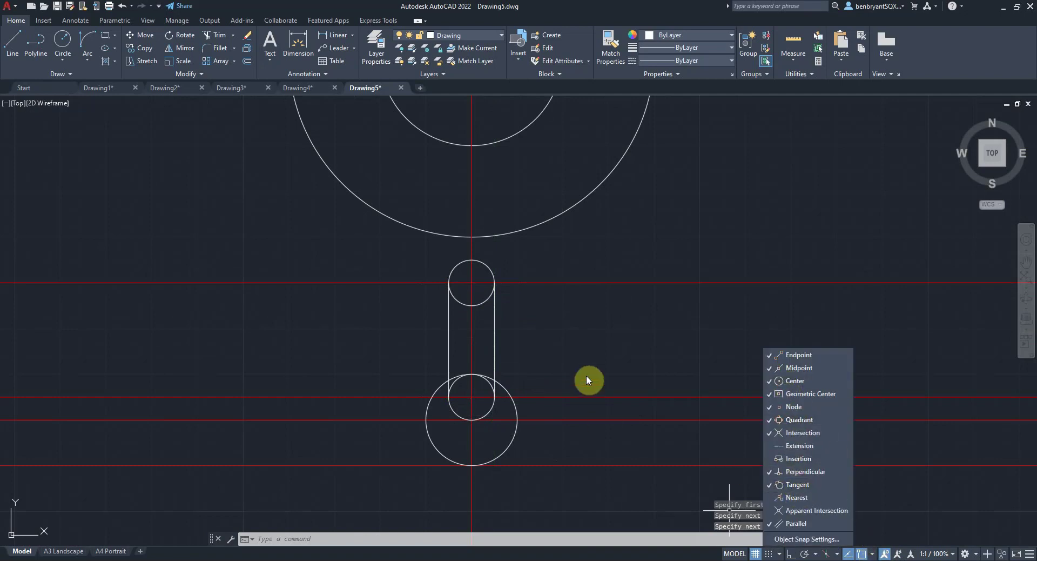
left_click(550, 361)
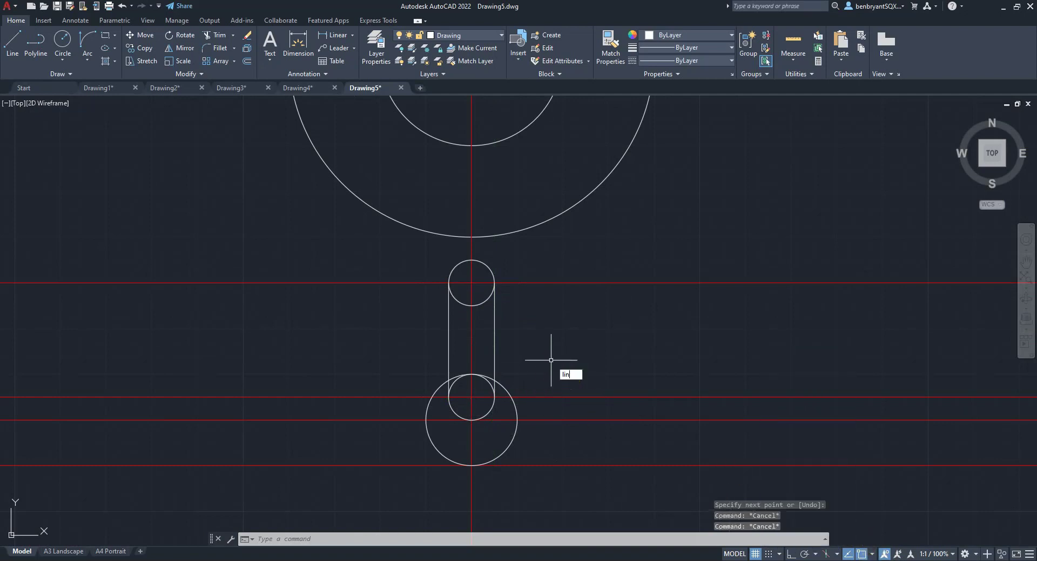
type("lin")
key("Return")
left_click(517, 420)
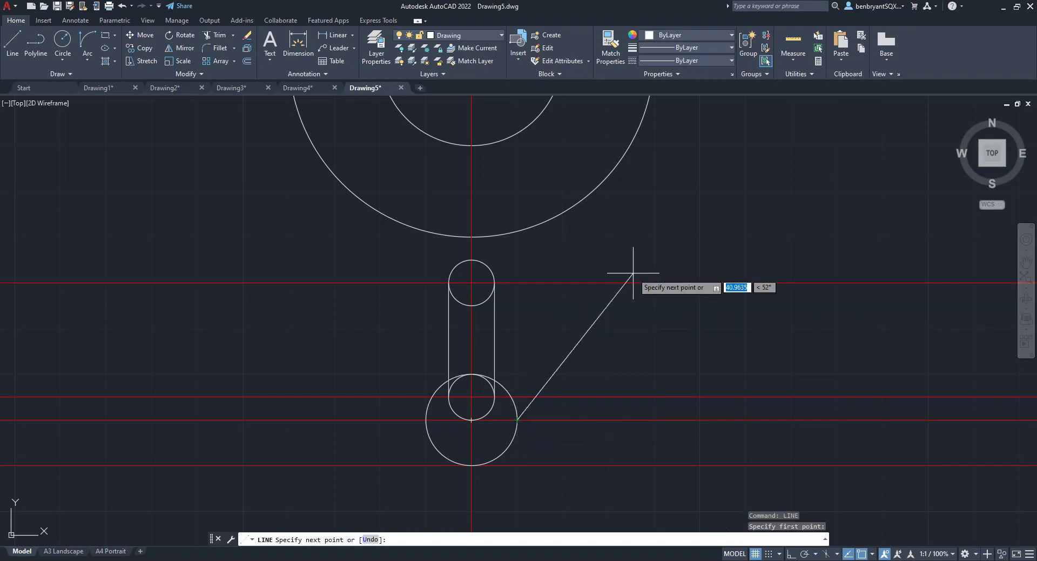
left_click(639, 124)
key("Return")
Step: Draw the arm's left edge from the radius 10 circle's left quadrant, tangent to the large central circle
key("Return")
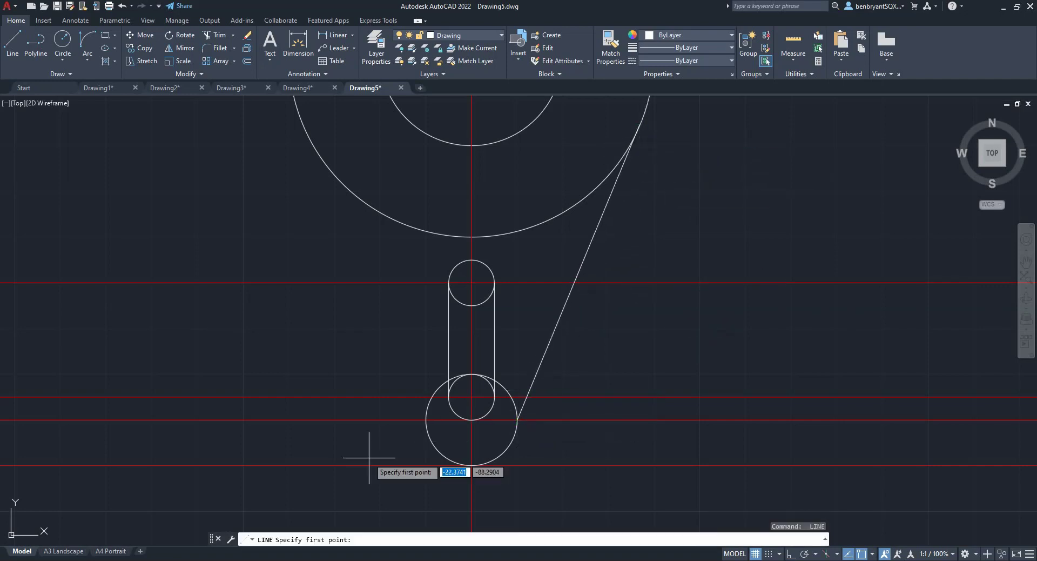
left_click(427, 420)
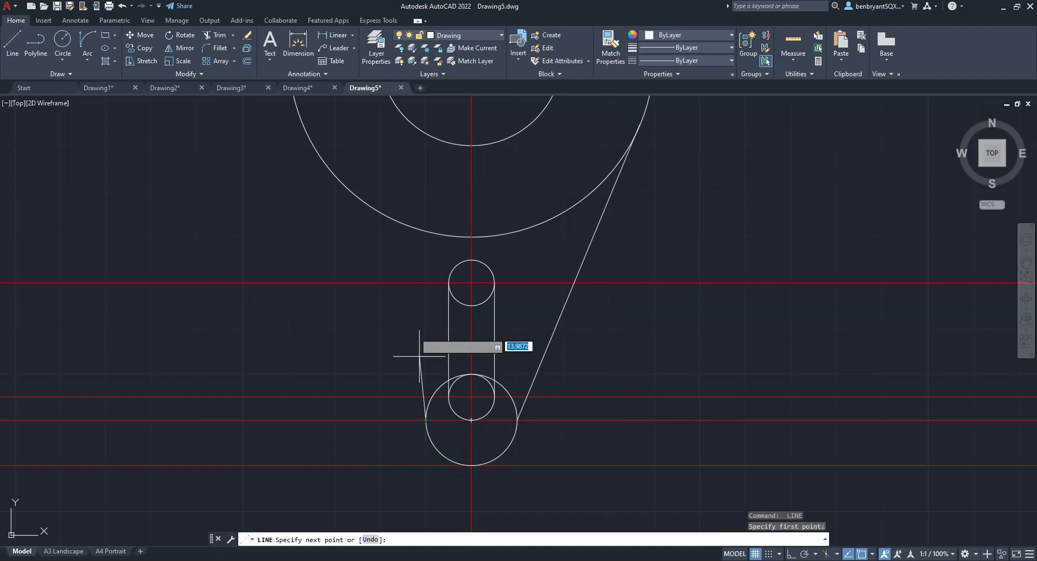
left_click(303, 123)
key("Escape")
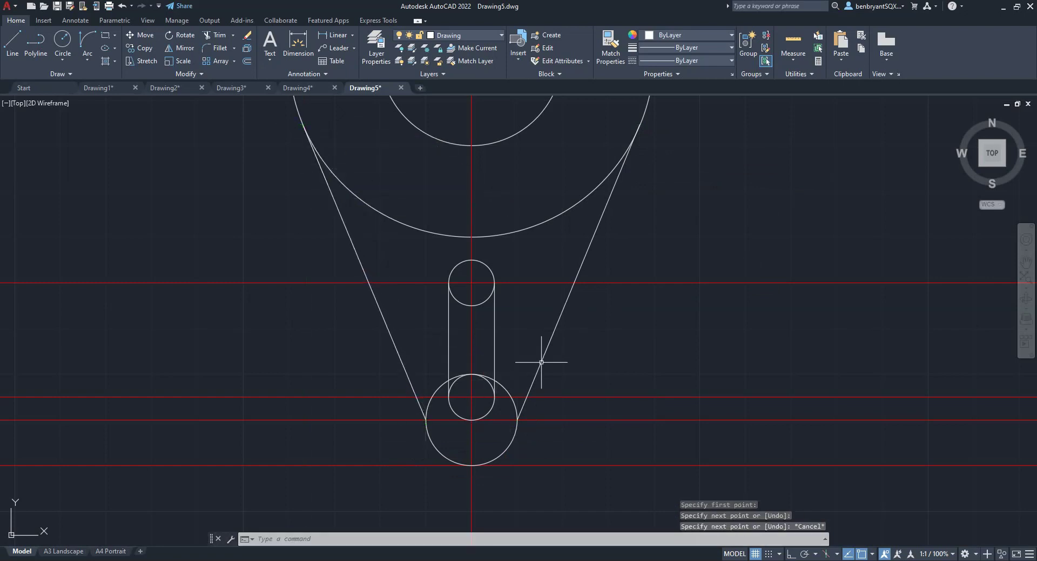
Step: Trim the inner halves of both slot circles and the upper part of the radius 10 circle
type("trim")
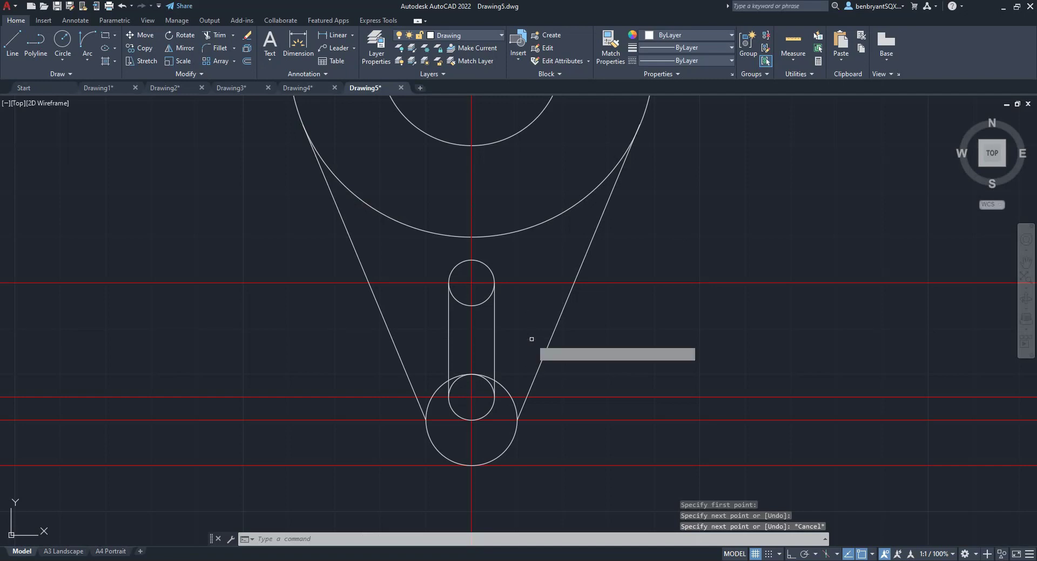
key("Return")
left_click_drag(457, 299, 486, 286)
mouse_move(475, 373)
left_mouse_down()
mouse_move(483, 368)
mouse_move(465, 384)
mouse_move(460, 364)
mouse_move(455, 402)
mouse_move(429, 382)
mouse_move(453, 414)
mouse_move(429, 405)
mouse_move(433, 416)
left_mouse_up()
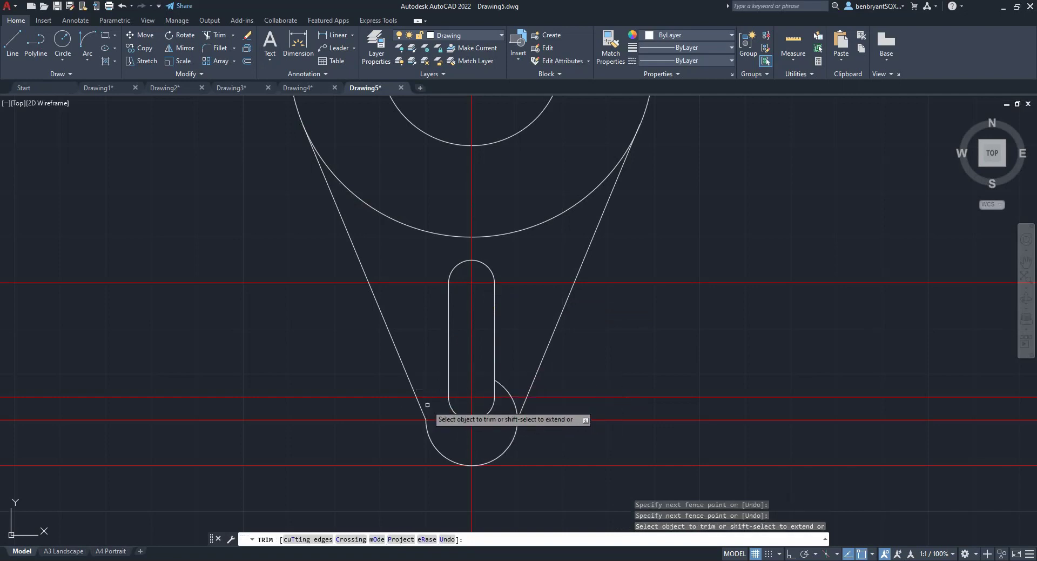
mouse_move(501, 391)
left_mouse_down()
mouse_move(507, 376)
mouse_move(505, 403)
left_mouse_up()
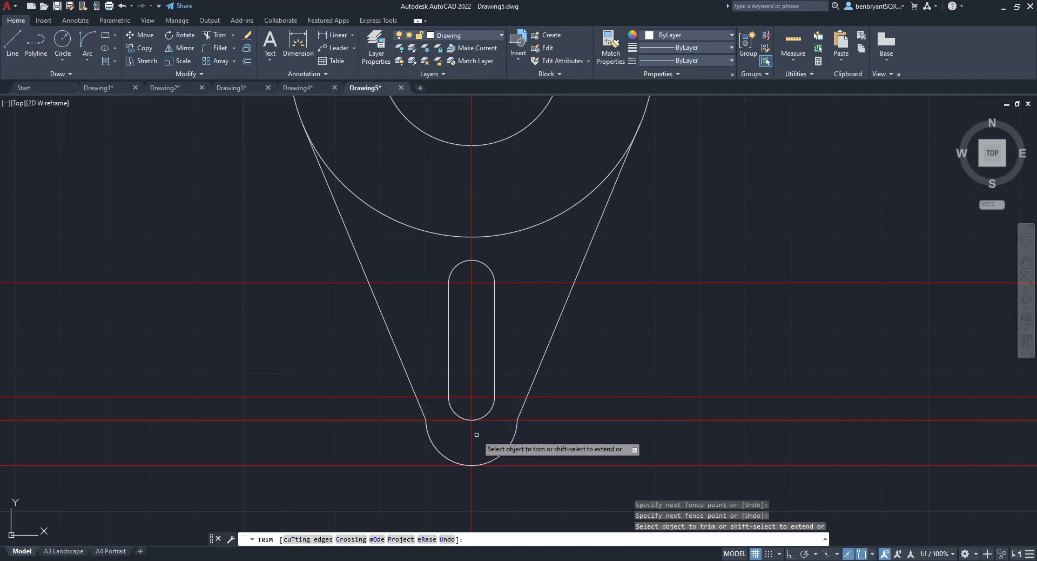
key("Escape")
Step: Stretch the lower ends of both arm edges down to tangent points on the radius 10 arc
left_click(424, 413)
left_click(426, 420)
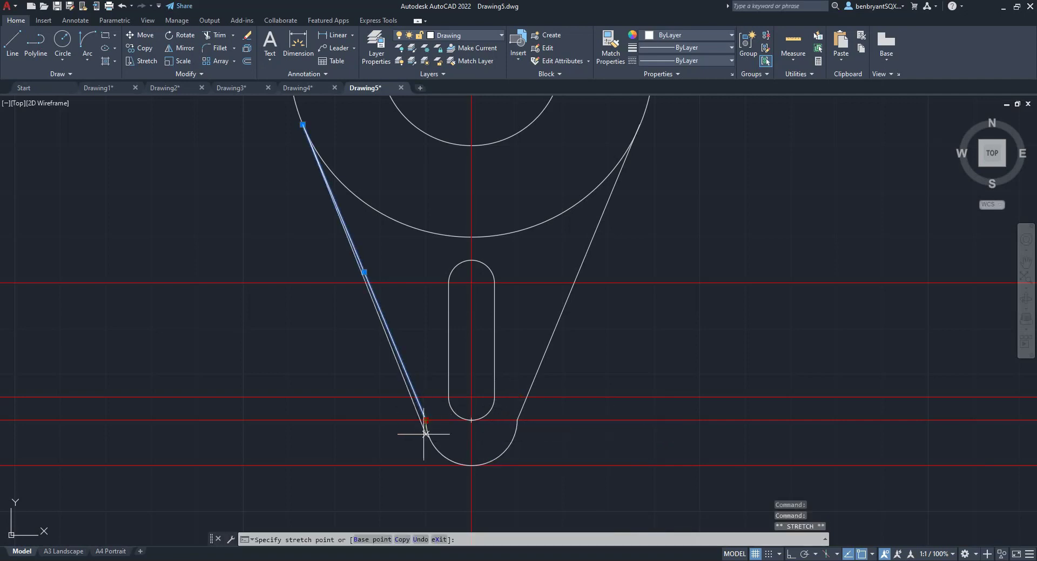
left_click(525, 406)
left_click(523, 406)
left_click(518, 418)
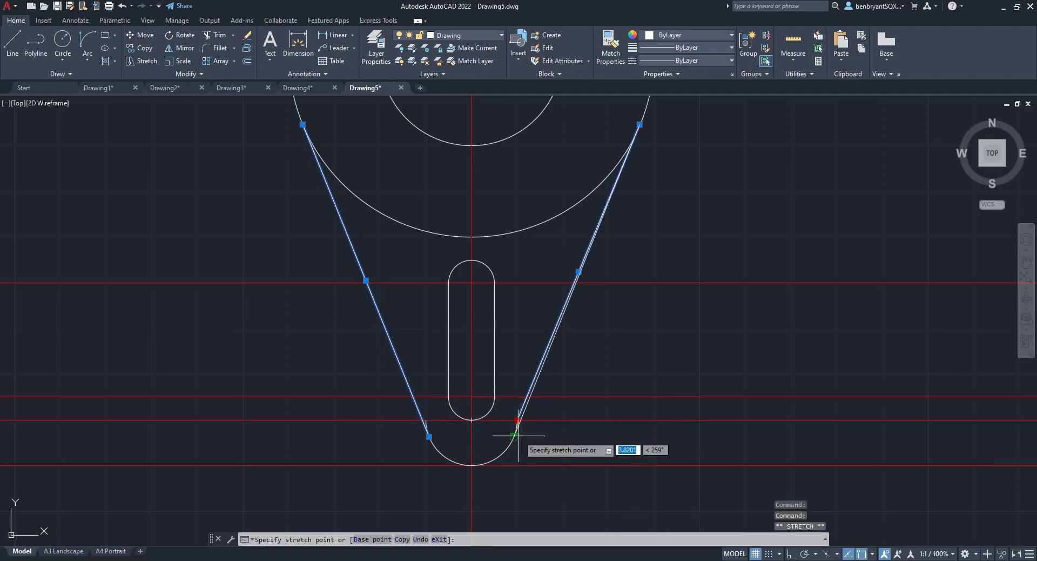
Step: Trim the leftover arc ends of the arm's tip back to the two tangent edges
scroll(489, 433, "up", 2)
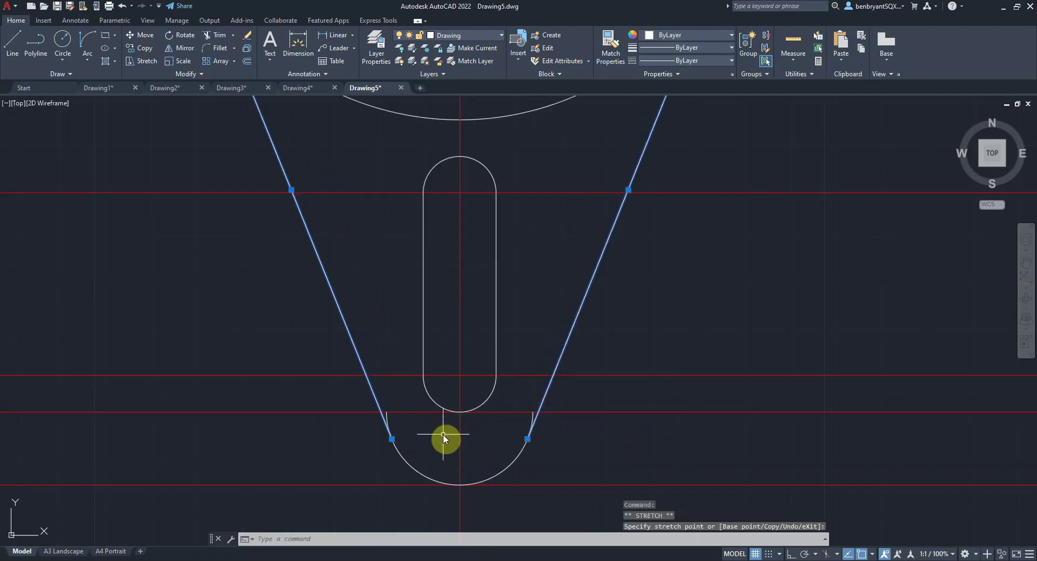
left_click(443, 438)
type("tr")
key("Return")
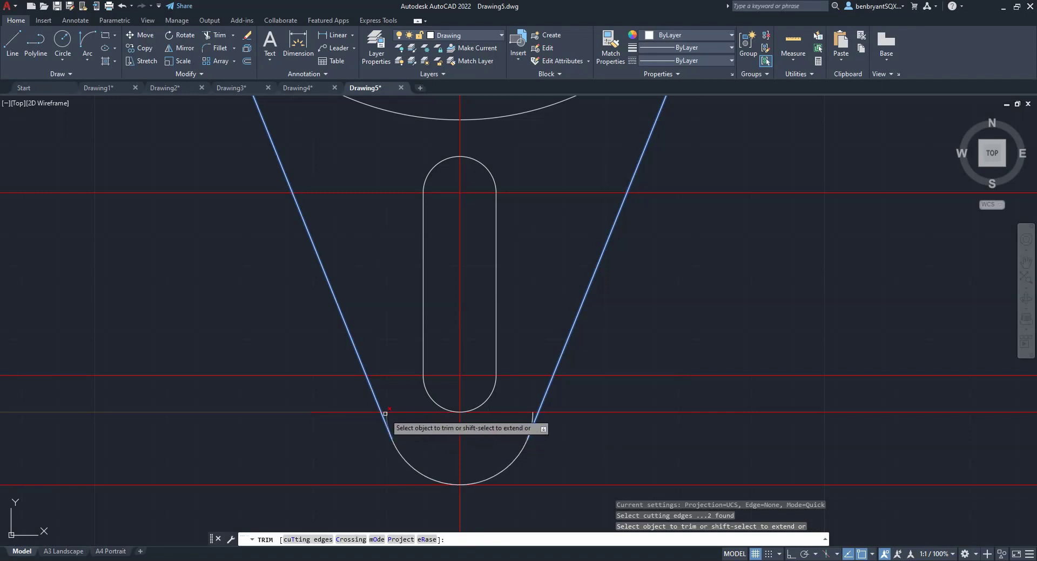
left_click(532, 416)
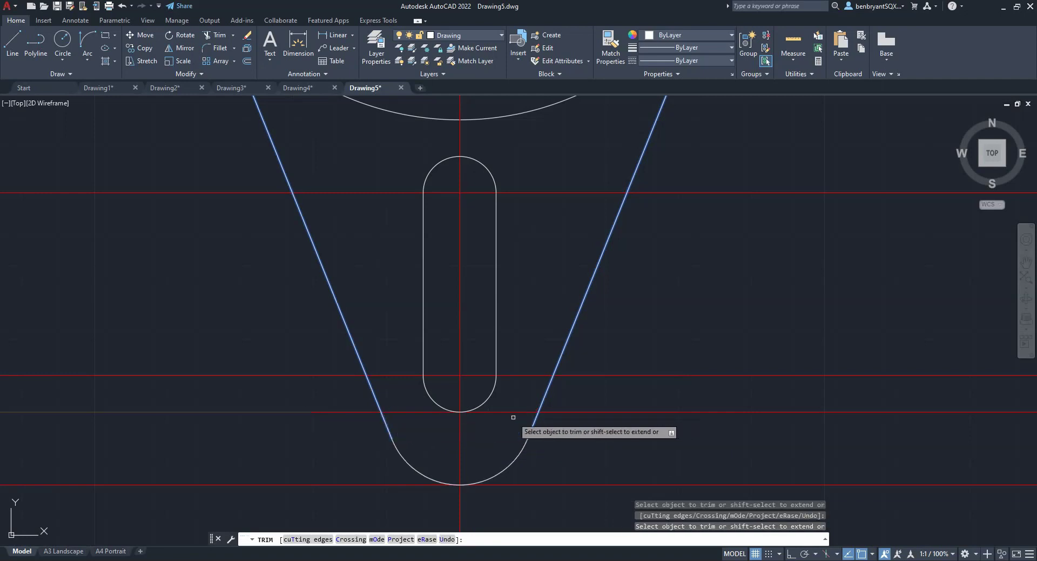
key("Escape")
Step: Polar-array the lower arm outline and its slot around the central circles' centre with 3 items filling 360 degrees
scroll(609, 327, "down", 4)
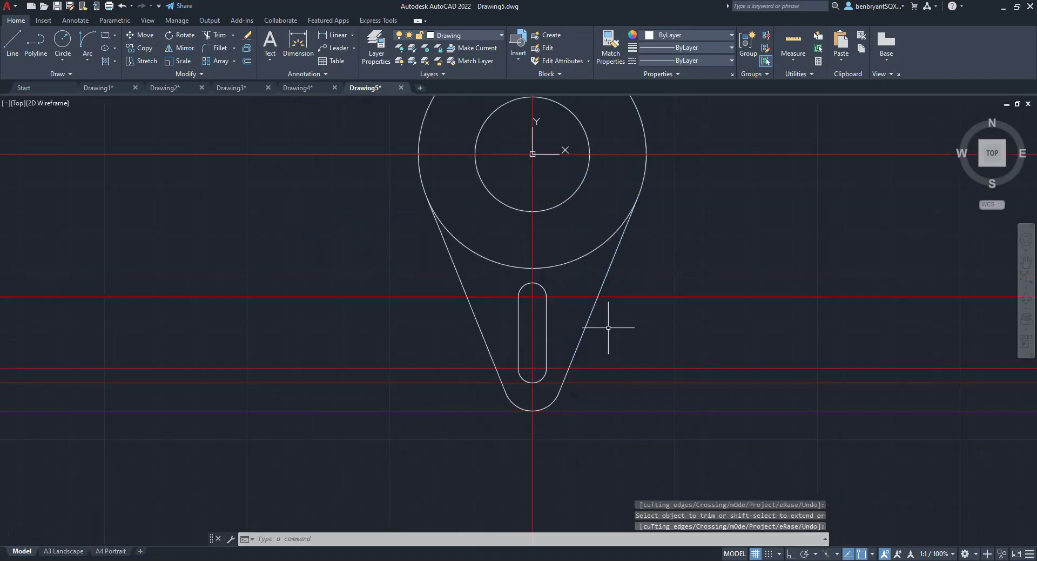
mouse_move(608, 328)
middle_mouse_down()
mouse_move(579, 322)
mouse_move(521, 399)
middle_mouse_up()
scroll(519, 389, "down", 2)
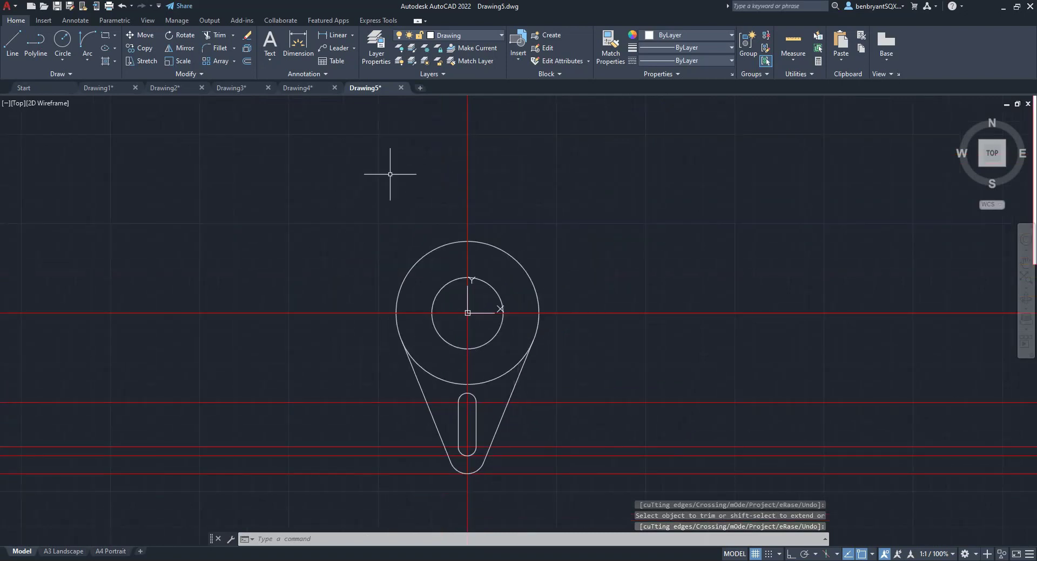
left_click(234, 63)
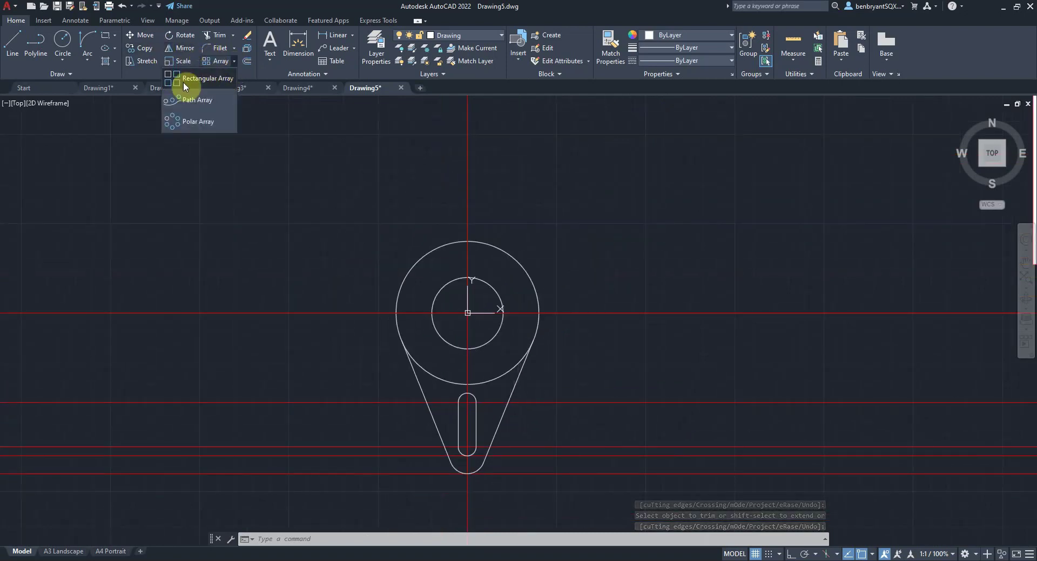
left_click(200, 124)
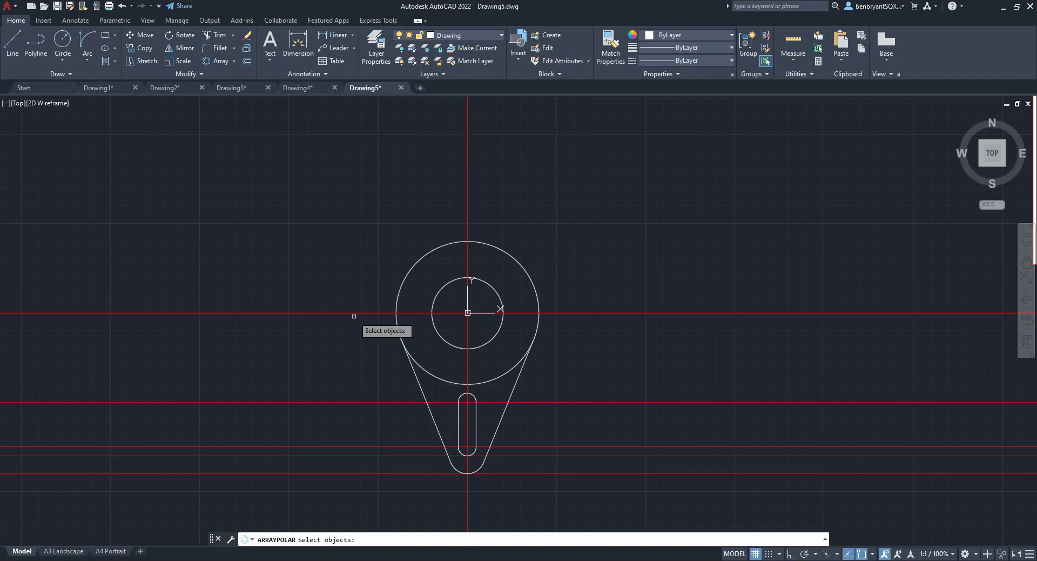
left_click_drag(354, 316, 579, 493)
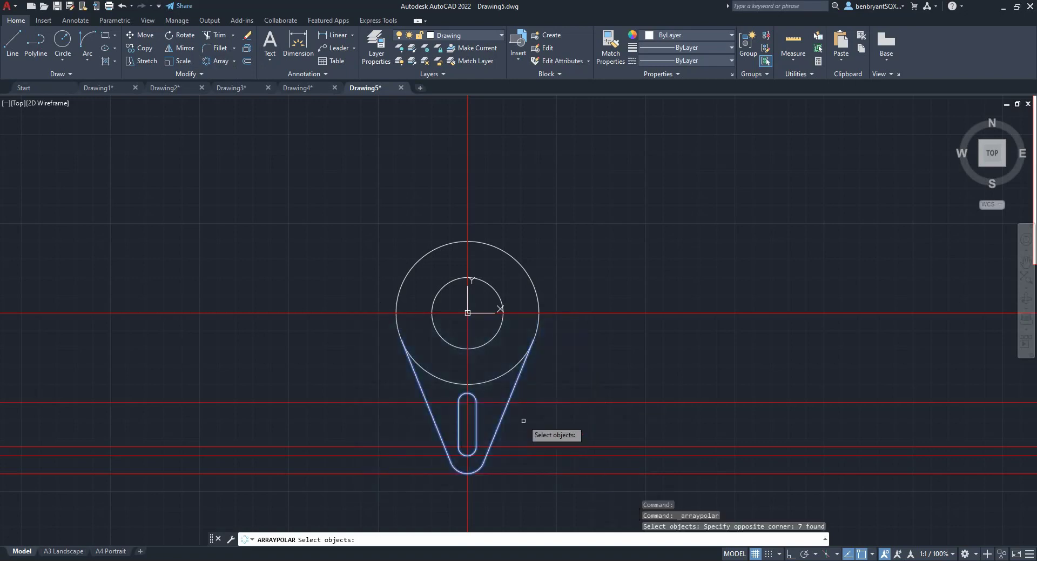
key("Return")
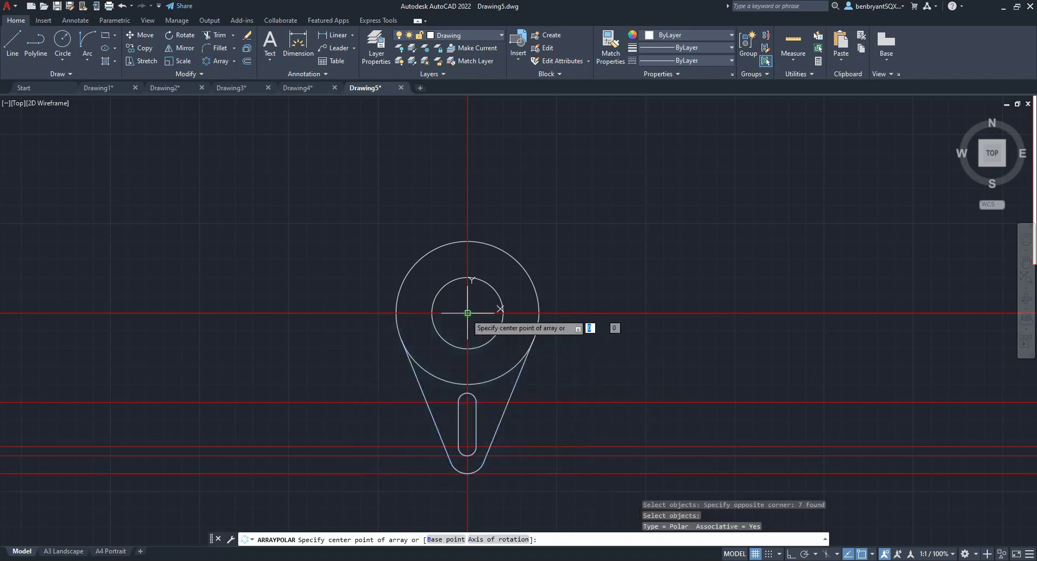
left_click(468, 313)
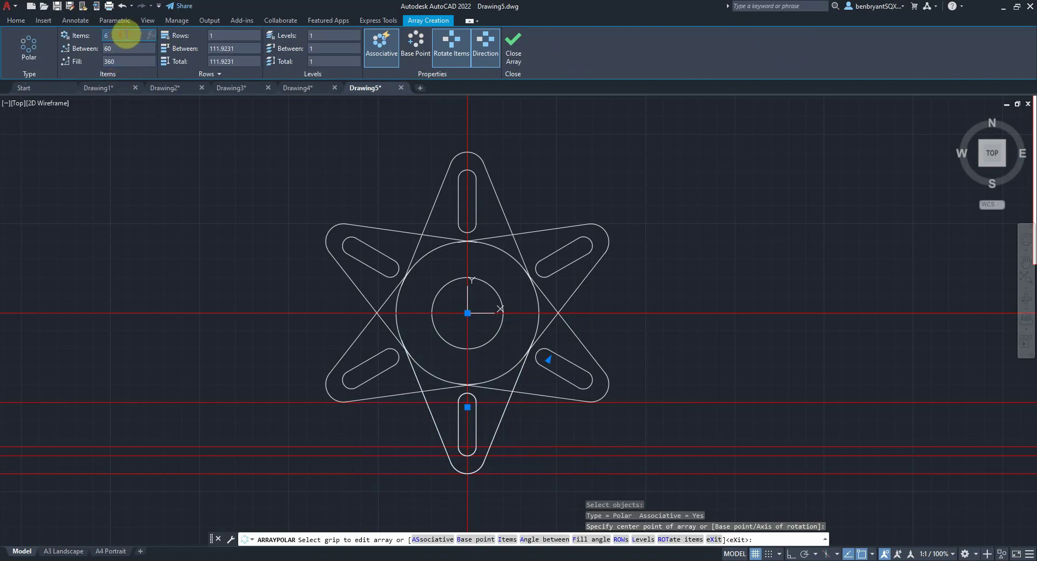
left_click(126, 48)
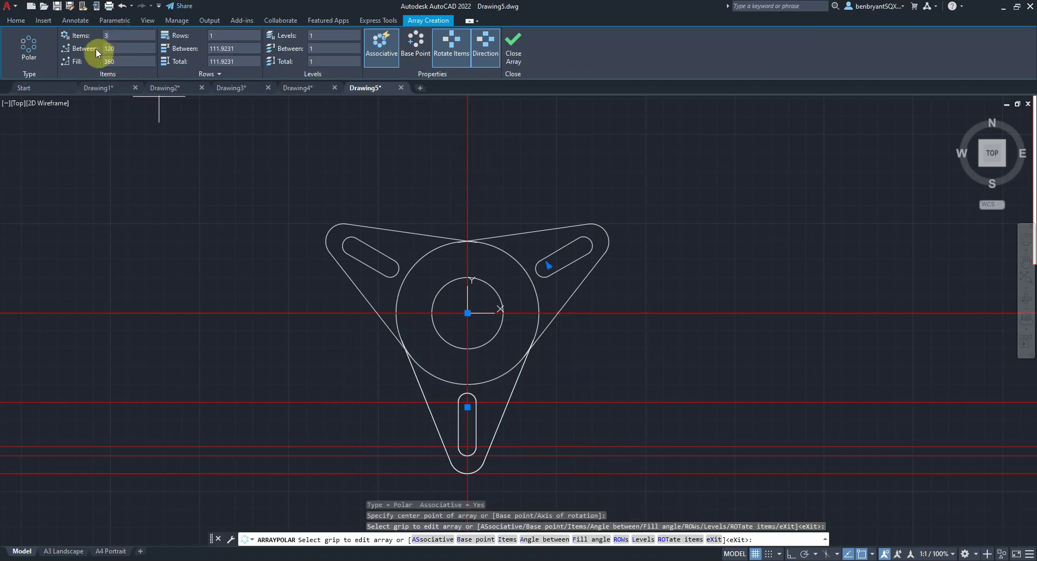
left_click(513, 46)
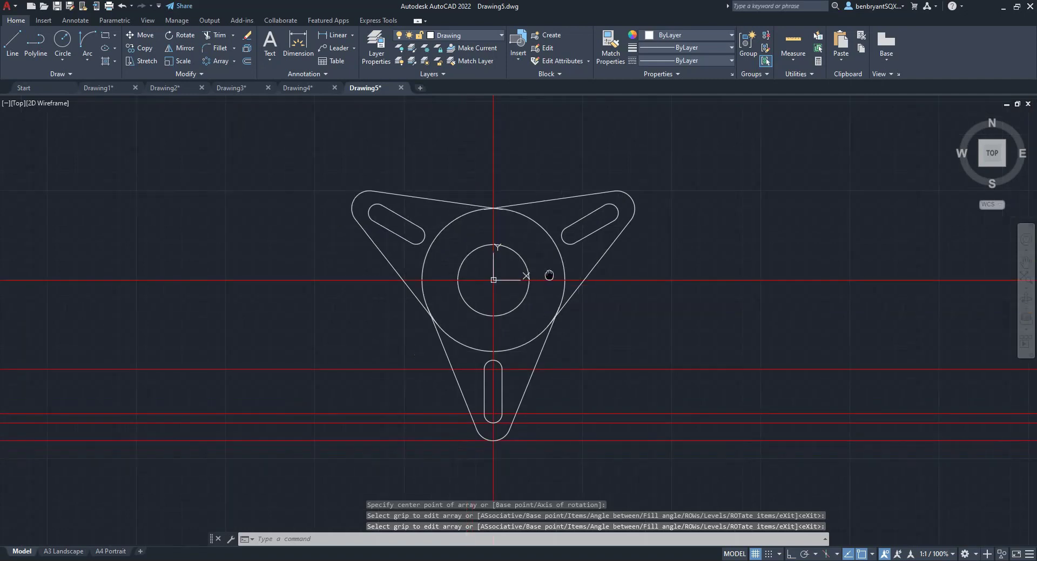
Step: Explode the three-arm polar array into separate lines and arcs
scroll(549, 276, "up", 2)
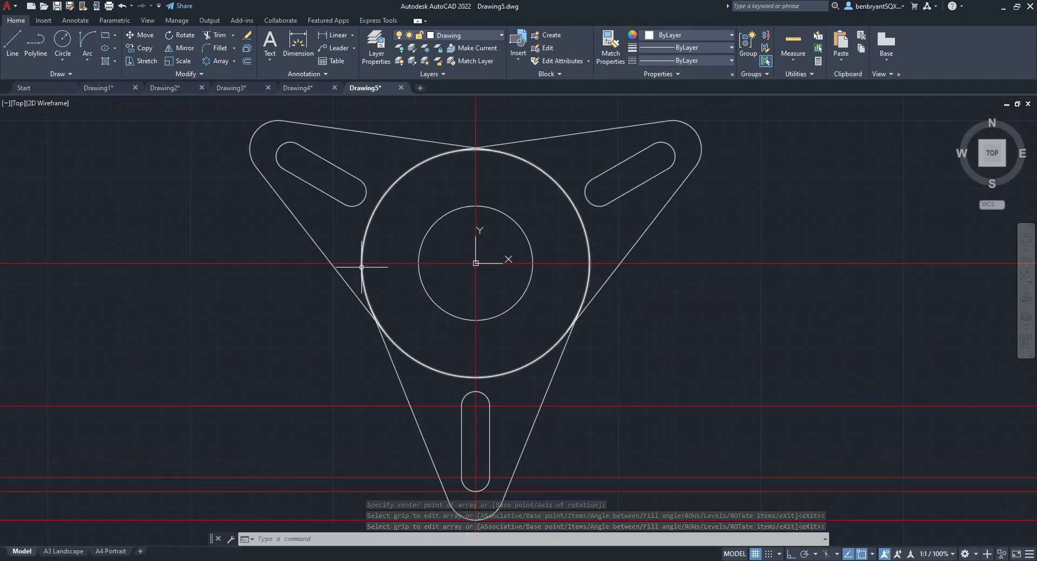
left_click(350, 131)
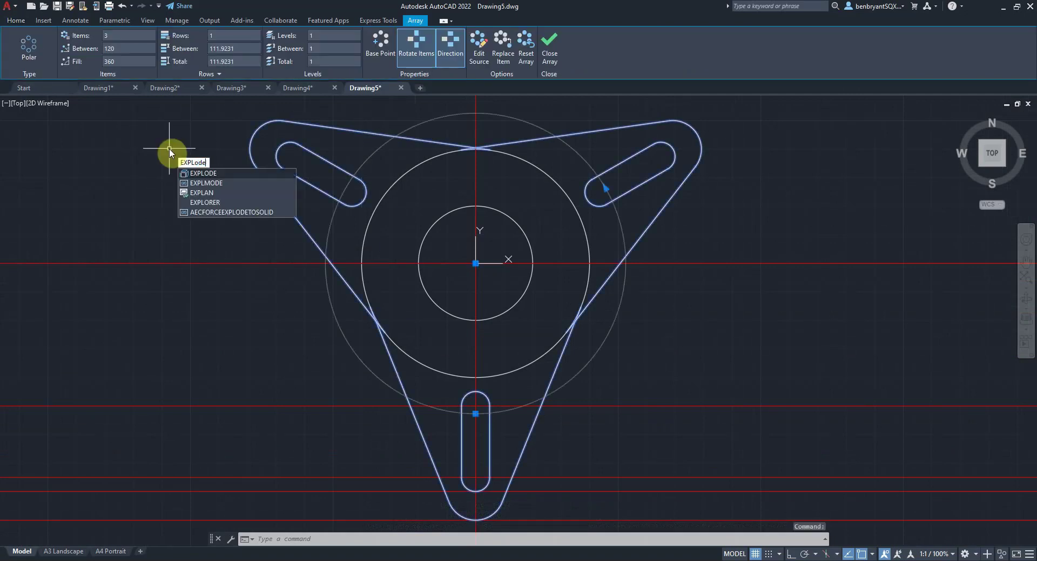
type("ode")
key("Return")
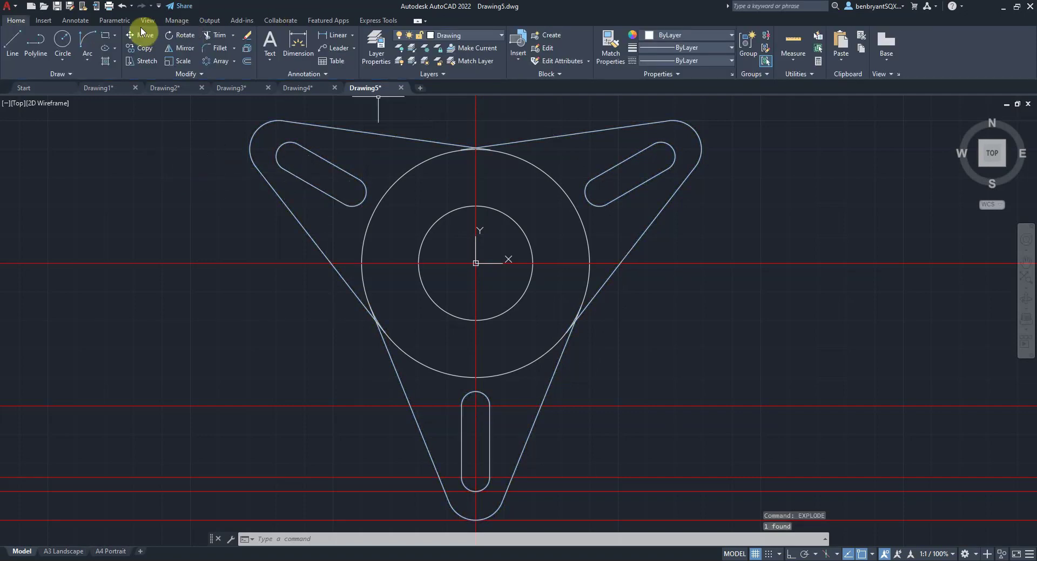
Step: Fillet the junction between the two upper arms' top edges with a radius of 30
left_click(221, 50)
type("r")
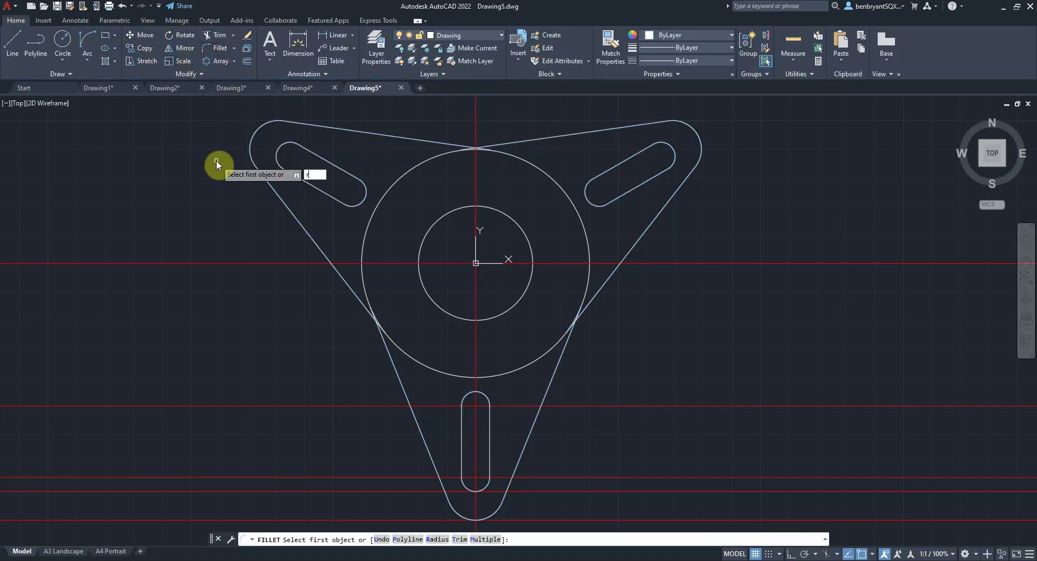
key("Return")
type("30")
key("Return")
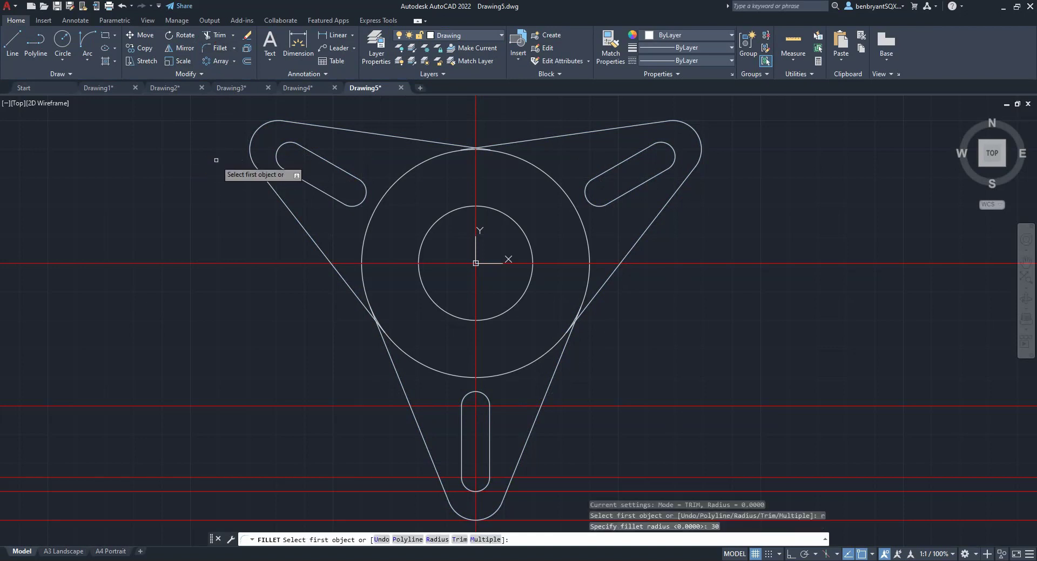
left_click(385, 136)
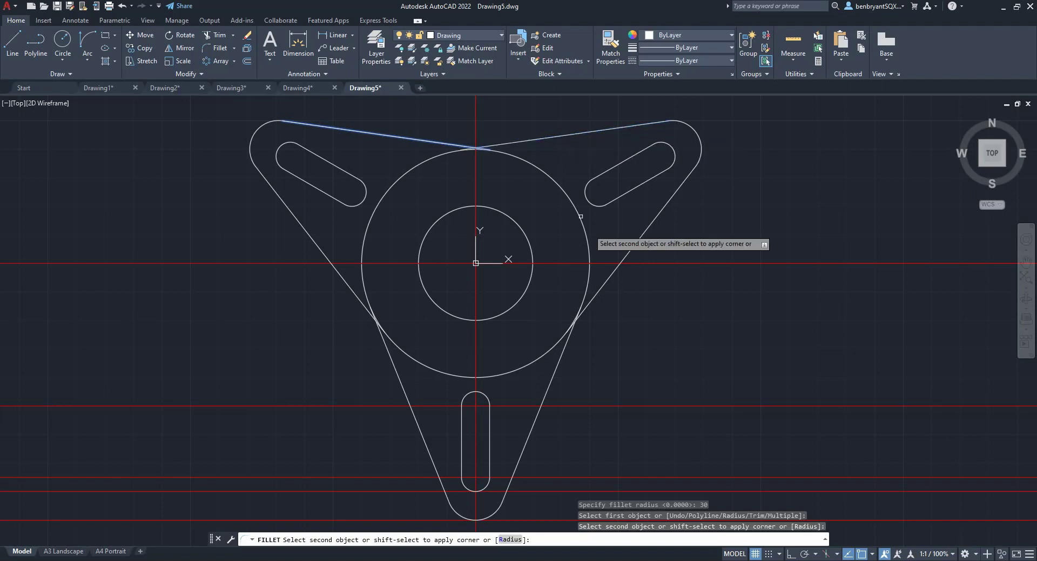
left_click(563, 136)
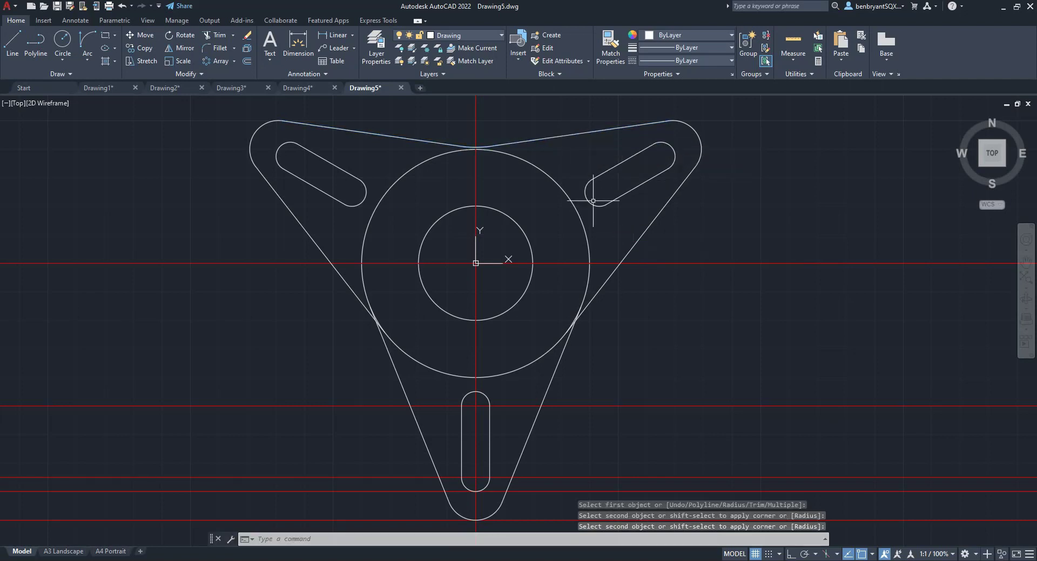
Step: Fillet the two remaining junctions, between the lower arm's edges and the upper arms' outer edges, with the same radius 30
key("Return")
left_click(637, 241)
left_click(557, 369)
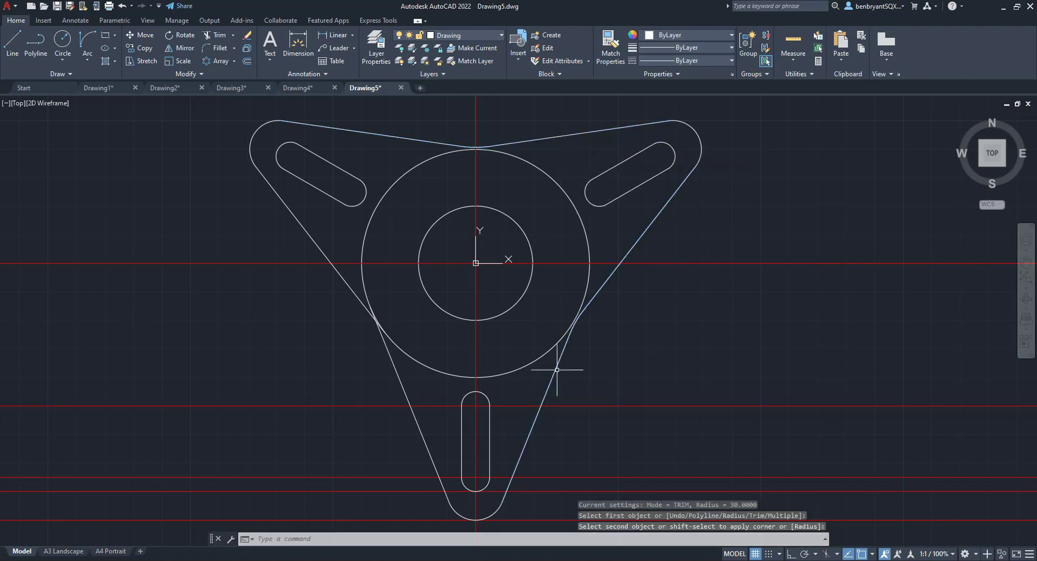
key("Return")
left_click(415, 420)
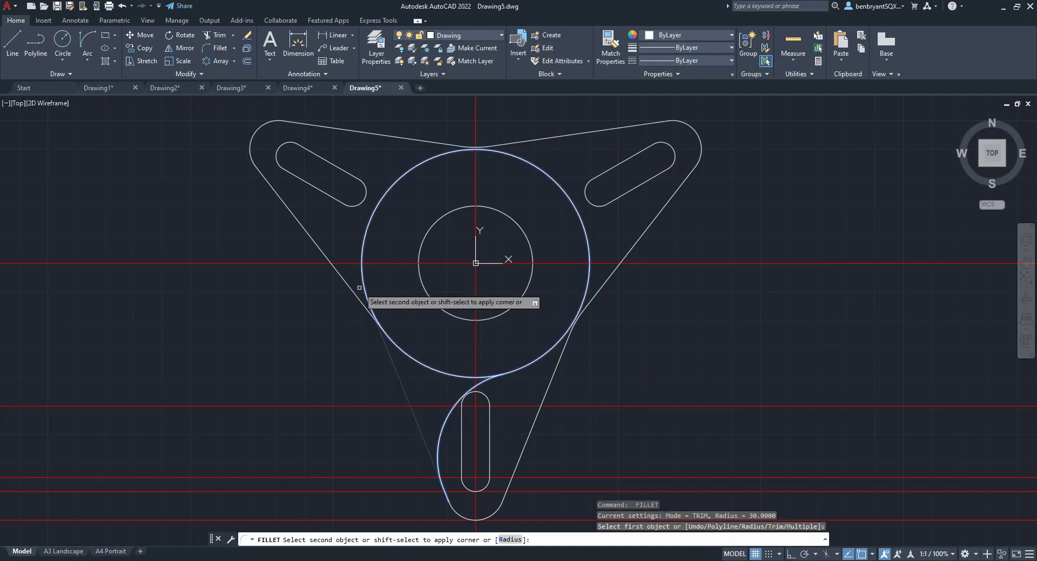
left_click(364, 287)
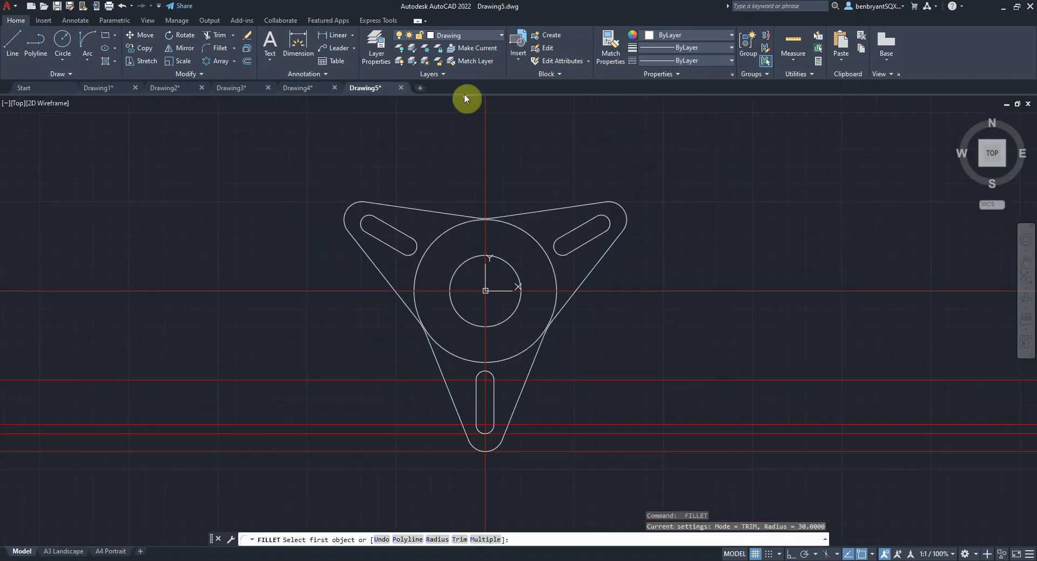
Step: Turn off the Construction layer to hide the red construction lines
left_click(470, 35)
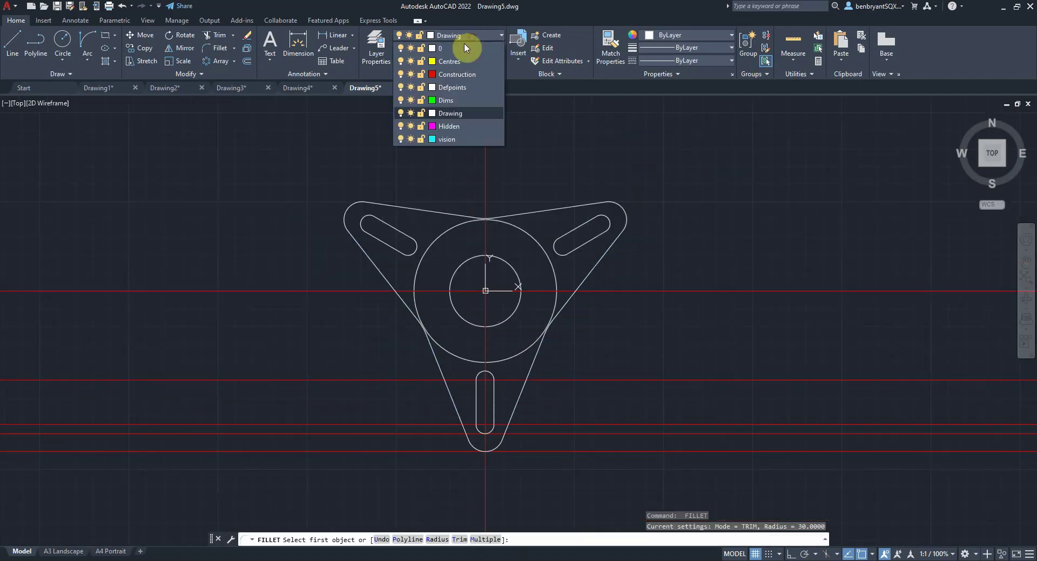
left_click(400, 75)
left_click(659, 266)
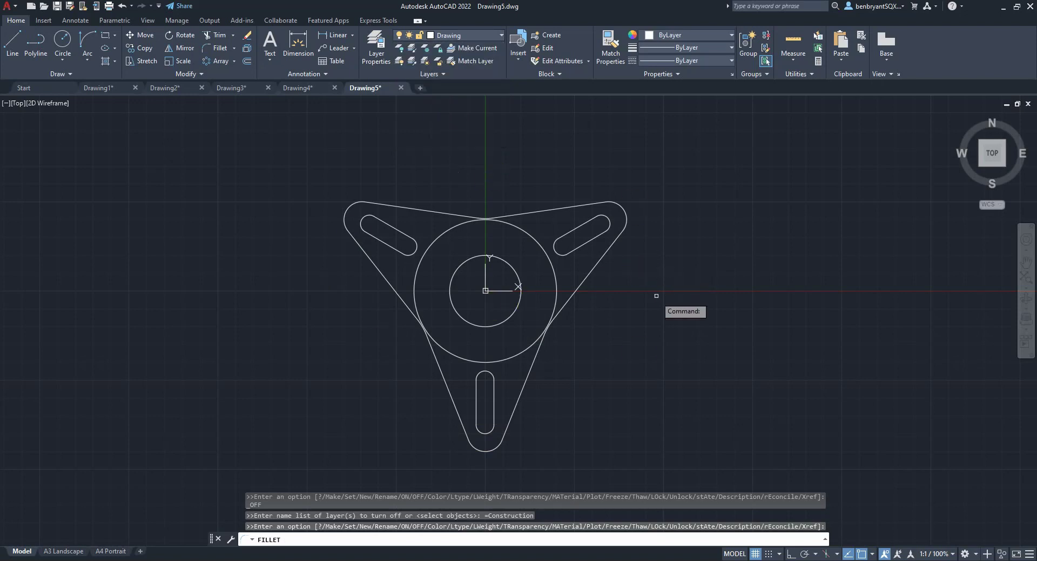
middle_click_drag(650, 294, 665, 283)
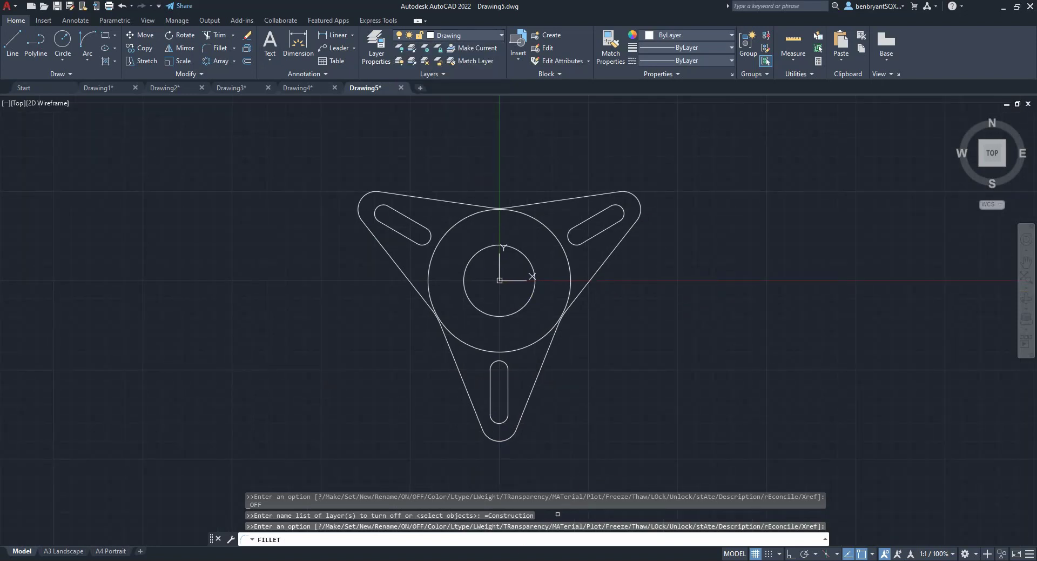
key("ctrl+shift+s")
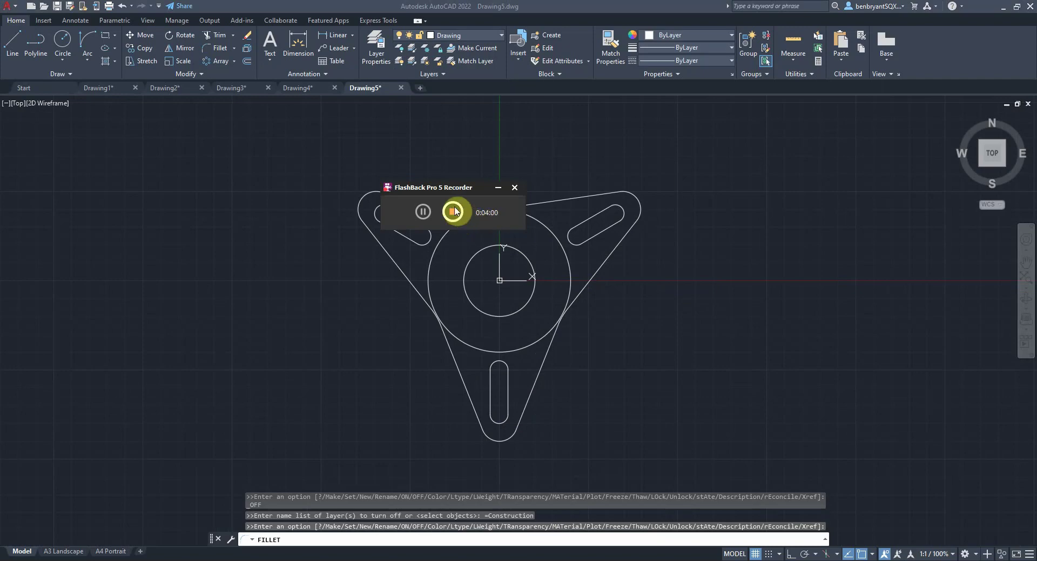